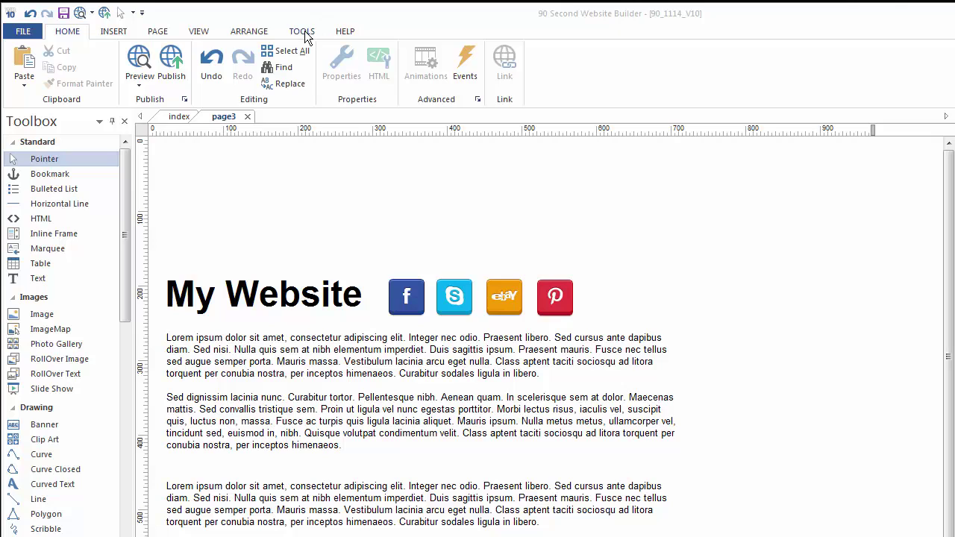
Step: Show the INSERT tools and list the Advanced objects, including Layer, Page Header and Carousel
{"action": "left_click", "coordinate": [112, 33]}
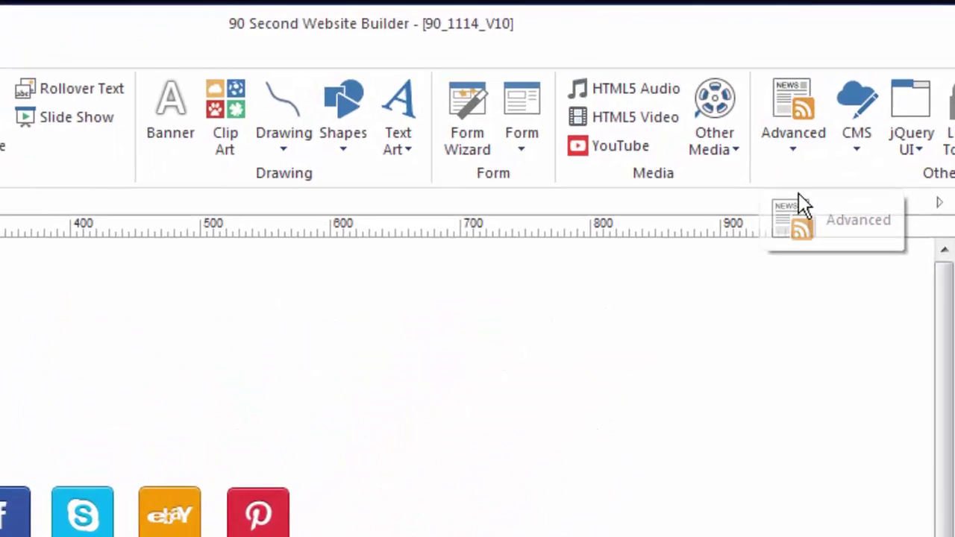
{"action": "left_click", "coordinate": [773, 155]}
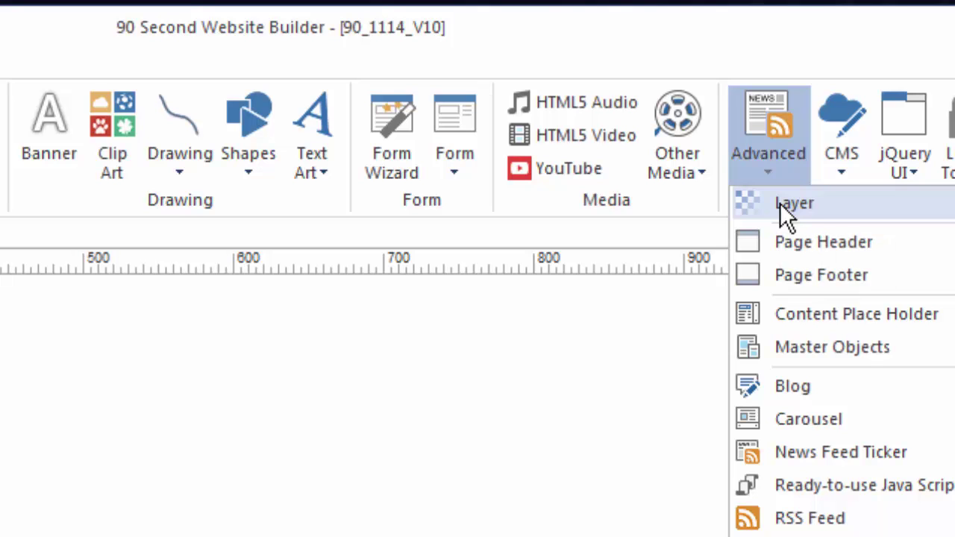
Step: Draw a new Layer box from the Toolbox's Advanced section above the heading
{"action": "left_click", "coordinate": [675, 277]}
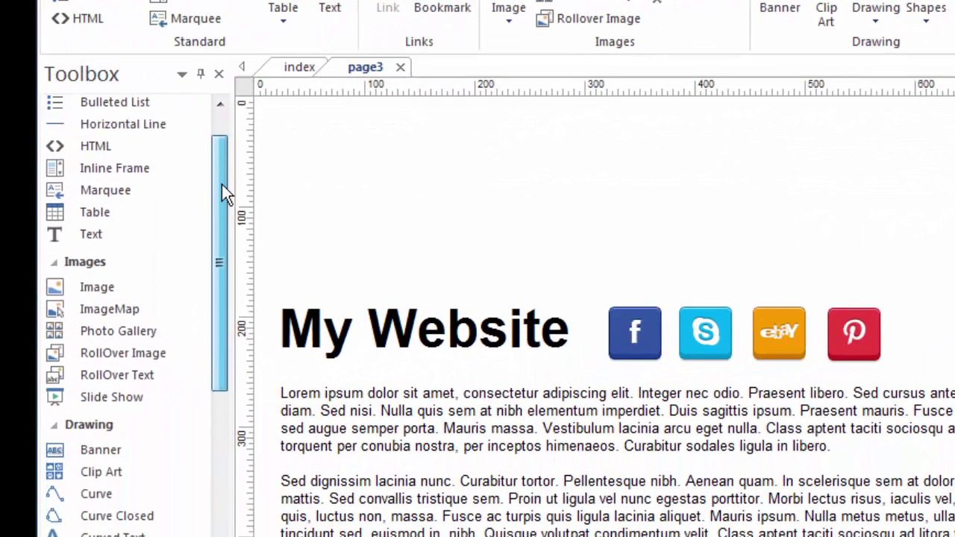
{"action": "left_click_drag", "start_coordinate": [221, 184], "coordinate": [264, 472]}
{"action": "left_click", "coordinate": [92, 445]}
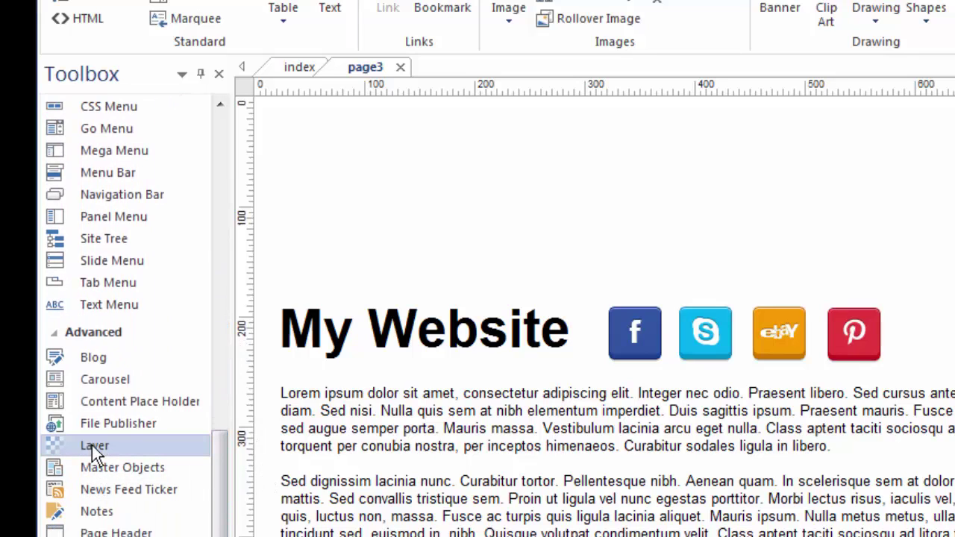
{"action": "mouse_move", "coordinate": [363, 131]}
{"action": "left_mouse_down"}
{"action": "mouse_move", "coordinate": [863, 212]}
{"action": "mouse_move", "coordinate": [863, 267]}
{"action": "left_mouse_up"}
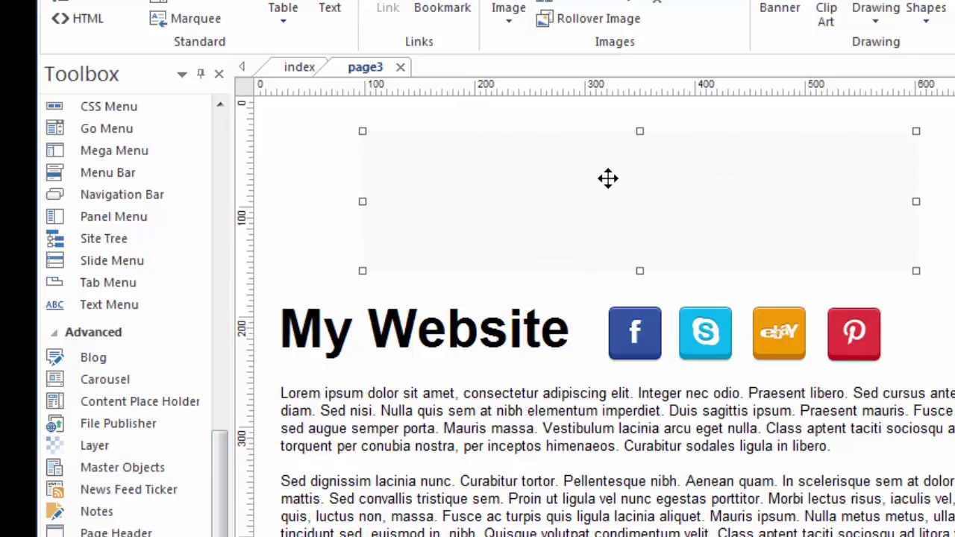
Step: Reposition and enlarge the layer box, then move the My Website heading into it
{"action": "left_click_drag", "start_coordinate": [597, 173], "coordinate": [675, 168]}
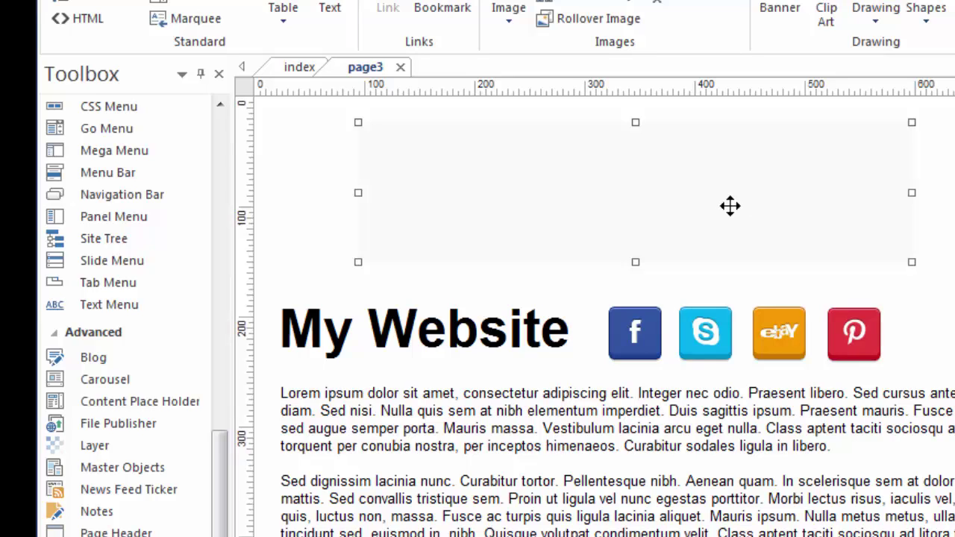
{"action": "left_click_drag", "start_coordinate": [736, 205], "coordinate": [772, 212]}
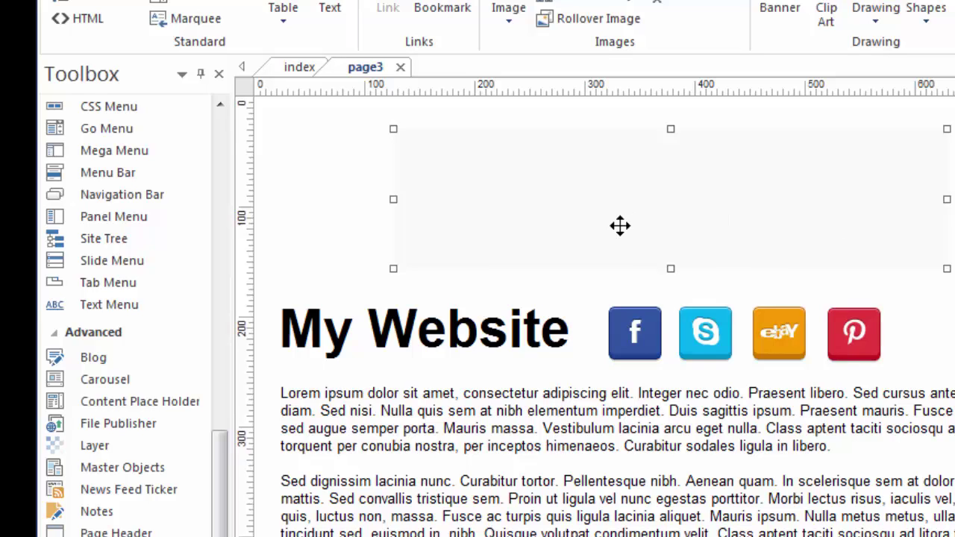
{"action": "left_click_drag", "start_coordinate": [520, 185], "coordinate": [498, 182]}
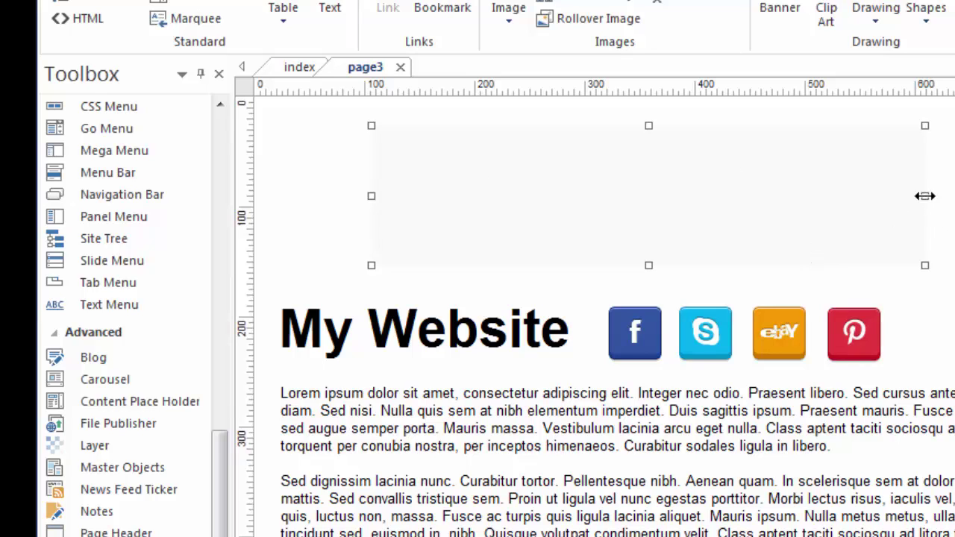
{"action": "left_click_drag", "start_coordinate": [924, 195], "coordinate": [954, 195]}
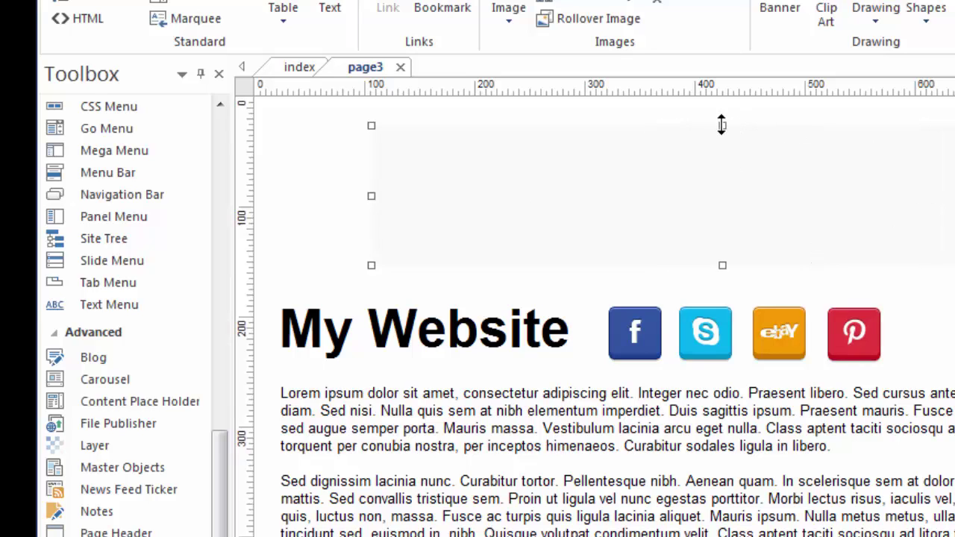
{"action": "left_click_drag", "start_coordinate": [723, 126], "coordinate": [725, 114]}
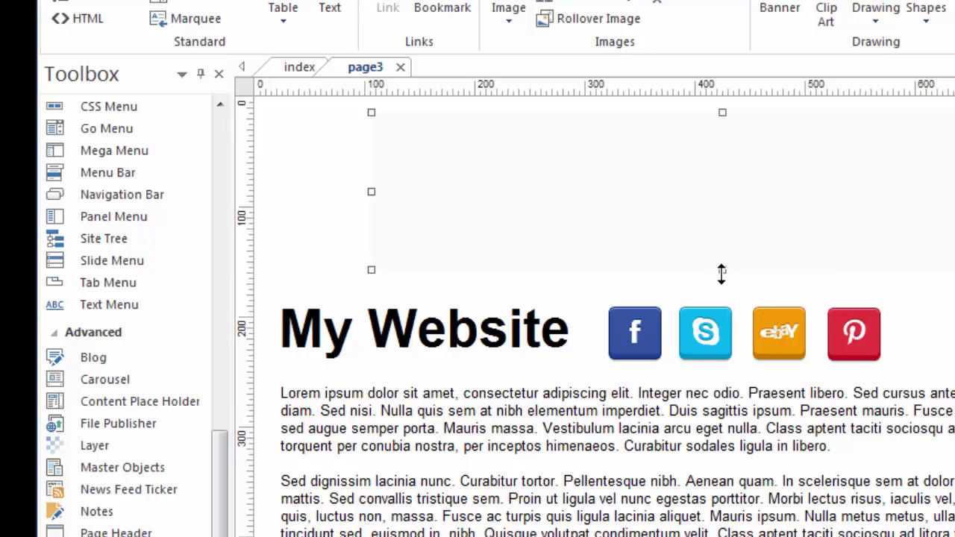
{"action": "left_click_drag", "start_coordinate": [722, 267], "coordinate": [720, 295]}
{"action": "left_click_drag", "start_coordinate": [373, 331], "coordinate": [488, 162]}
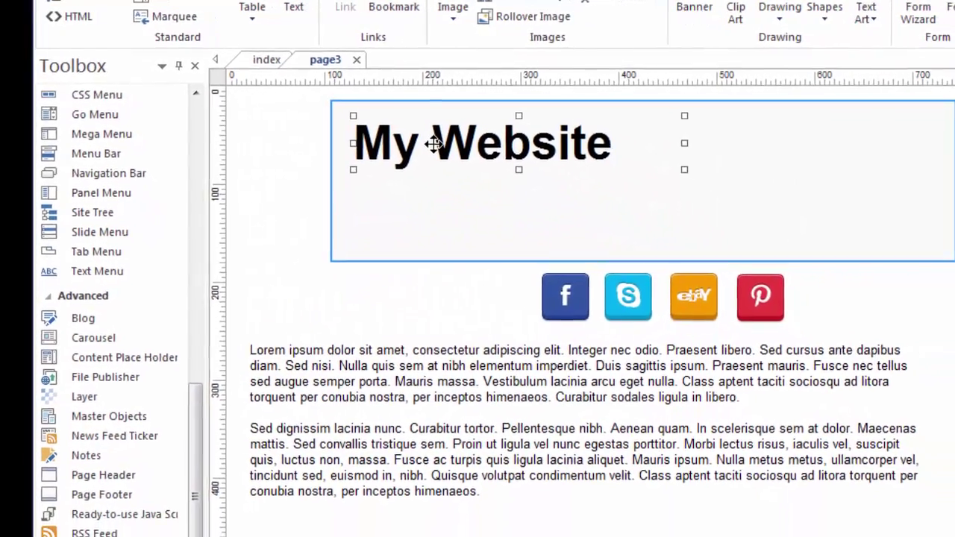
Step: Place the My Website heading in the layer and line up the four social icons beside it
{"action": "left_click_drag", "start_coordinate": [435, 144], "coordinate": [412, 139]}
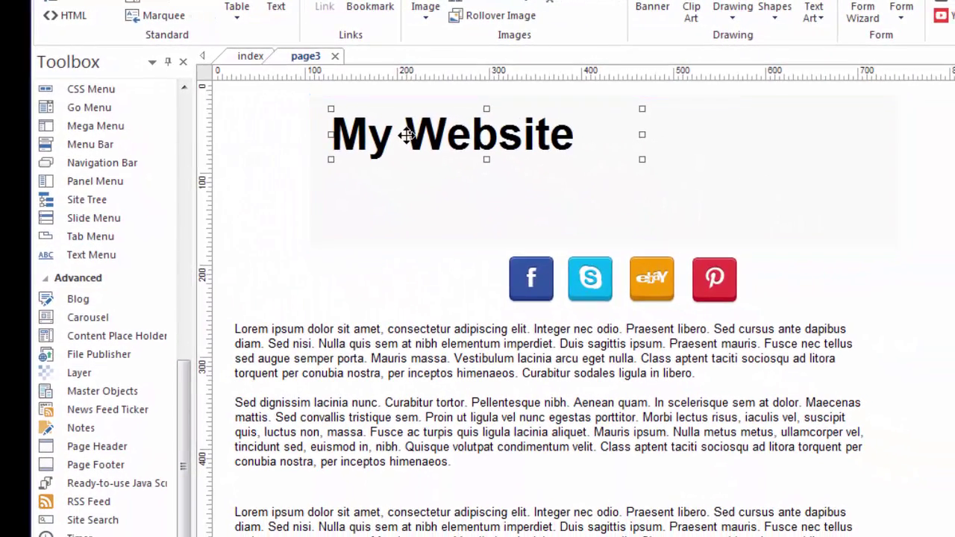
{"action": "left_click_drag", "start_coordinate": [820, 204], "coordinate": [723, 184]}
{"action": "left_click", "coordinate": [529, 286]}
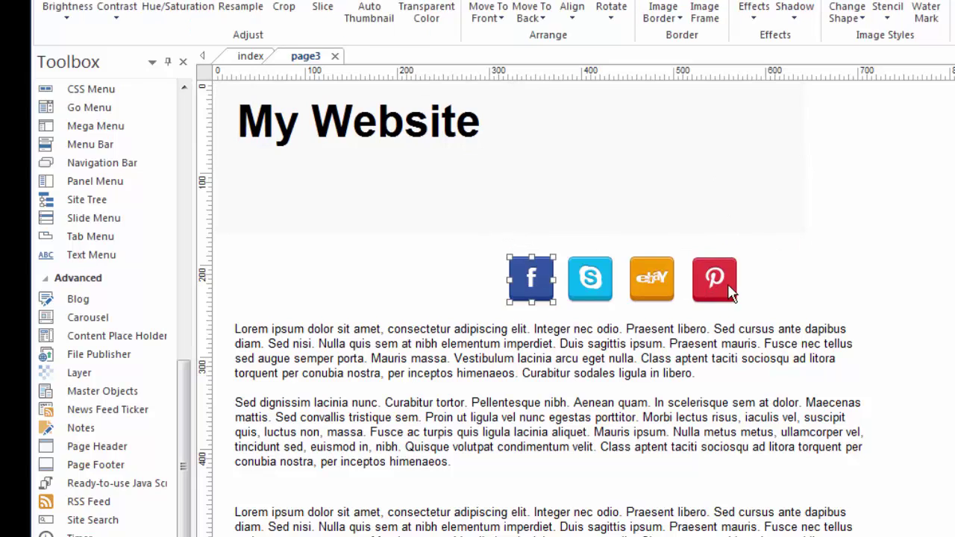
{"action": "left_click", "coordinate": [778, 317]}
{"action": "left_click_drag", "start_coordinate": [773, 312], "coordinate": [459, 250]}
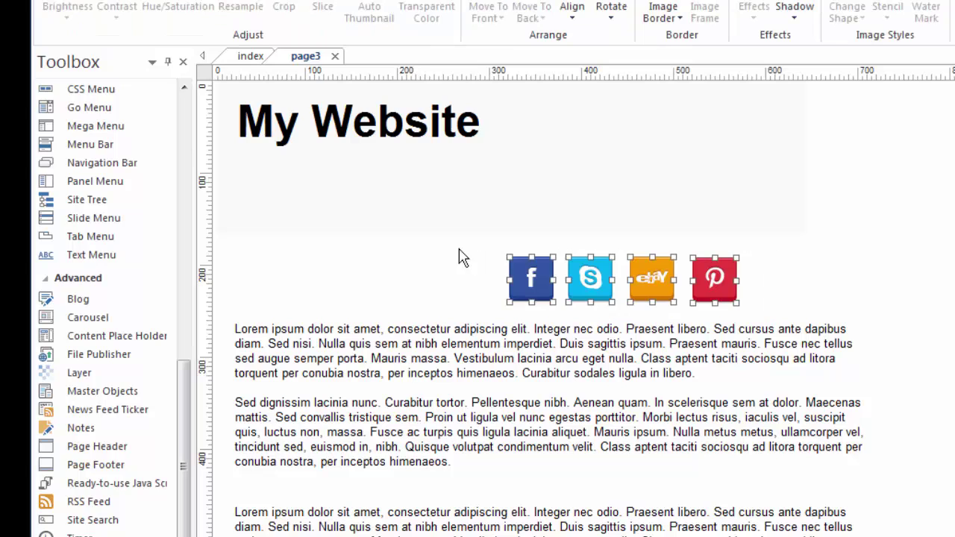
{"action": "left_click_drag", "start_coordinate": [641, 280], "coordinate": [681, 189]}
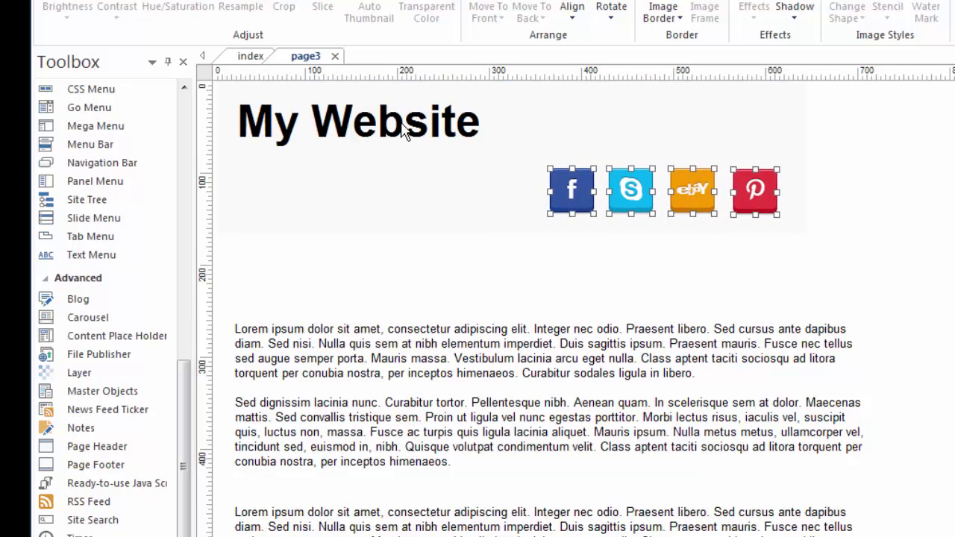
{"action": "left_click_drag", "start_coordinate": [400, 124], "coordinate": [396, 186]}
{"action": "left_click", "coordinate": [757, 159]}
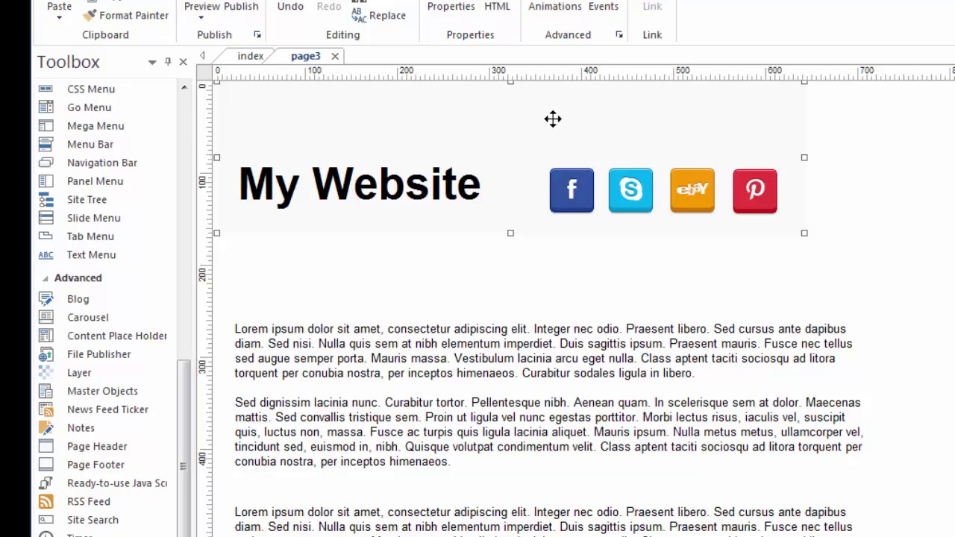
{"action": "double_click", "coordinate": [552, 119]}
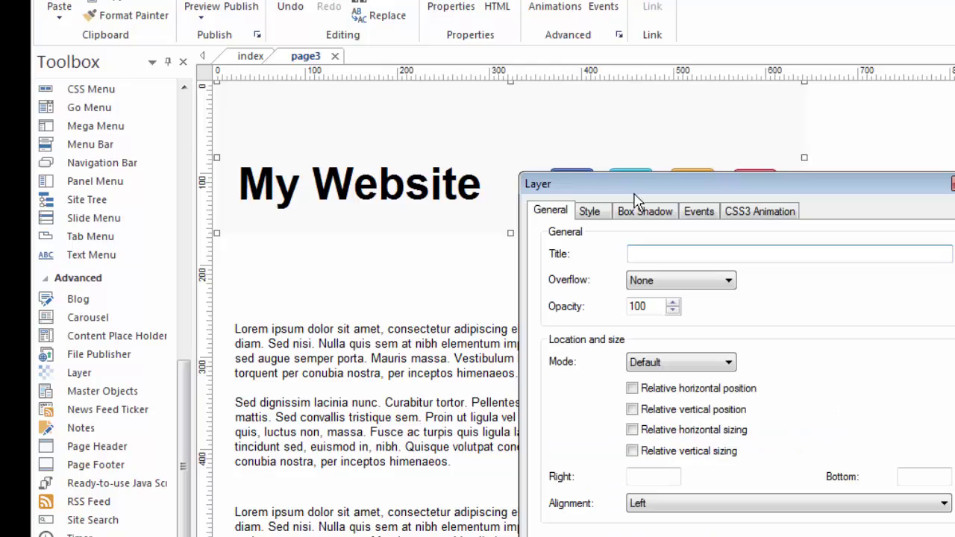
{"action": "left_click_drag", "start_coordinate": [646, 186], "coordinate": [660, 123]}
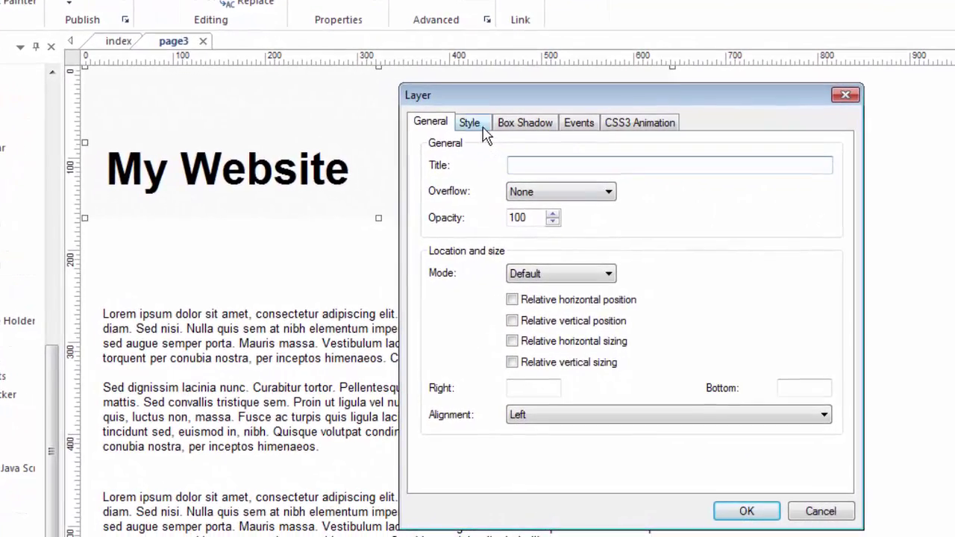
{"action": "left_click", "coordinate": [473, 126]}
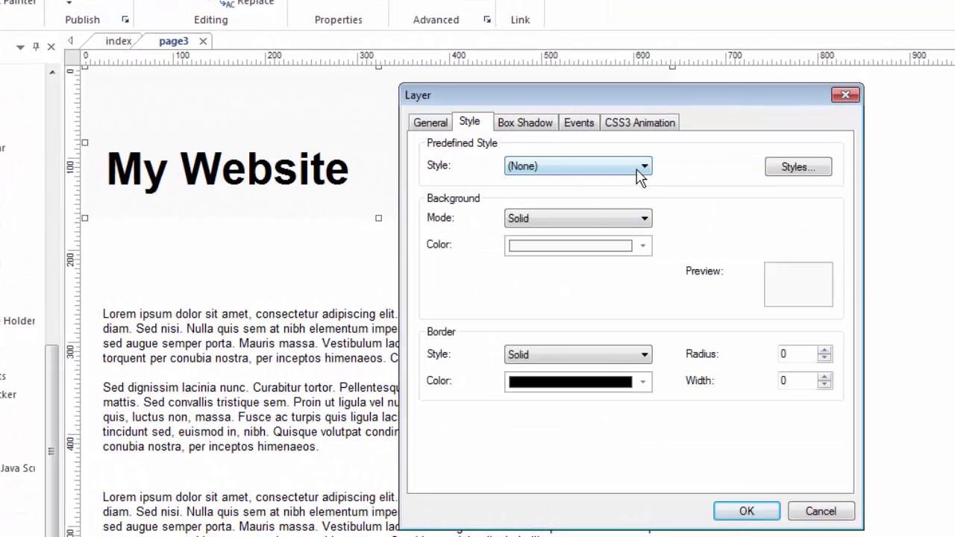
{"action": "left_click", "coordinate": [642, 219]}
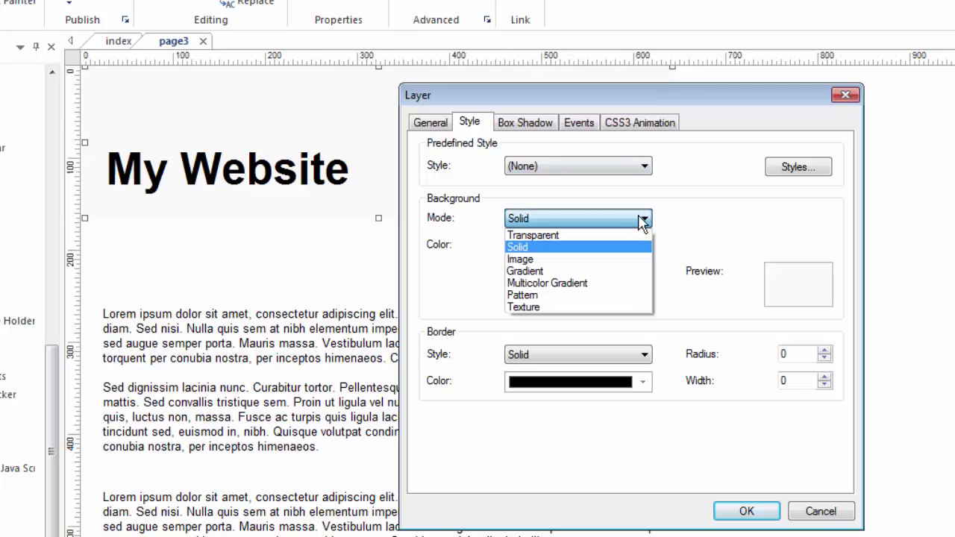
{"action": "left_click", "coordinate": [687, 222]}
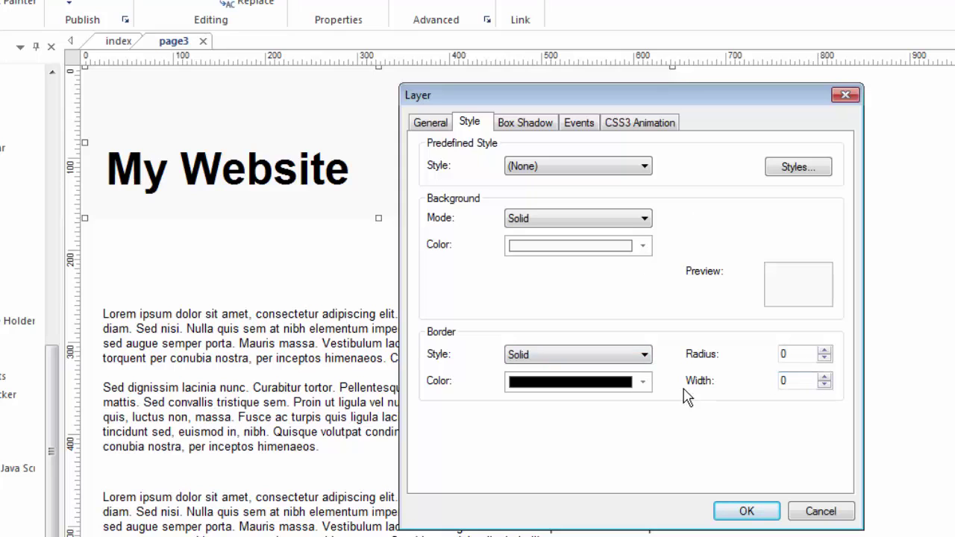
{"action": "left_click", "coordinate": [646, 383]}
{"action": "left_click", "coordinate": [682, 336]}
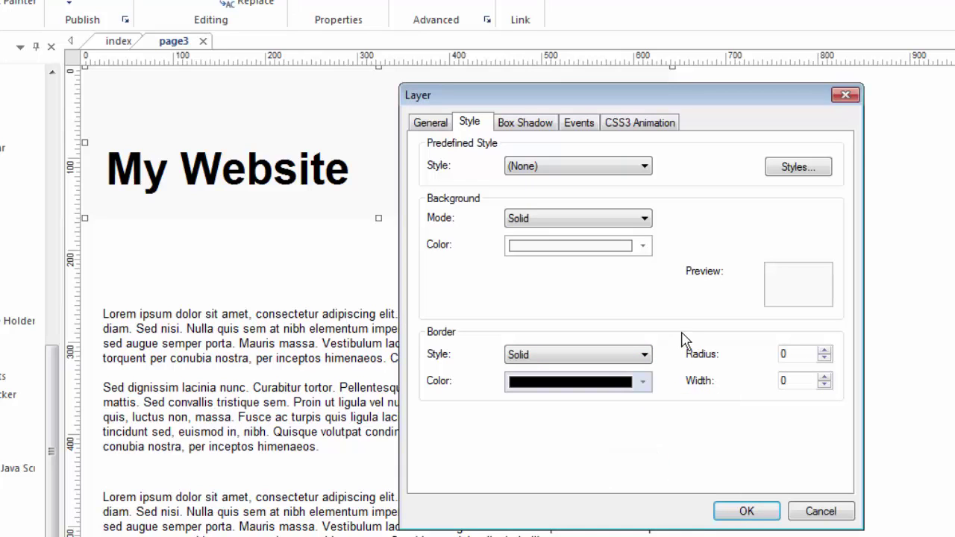
{"action": "left_click", "coordinate": [644, 356]}
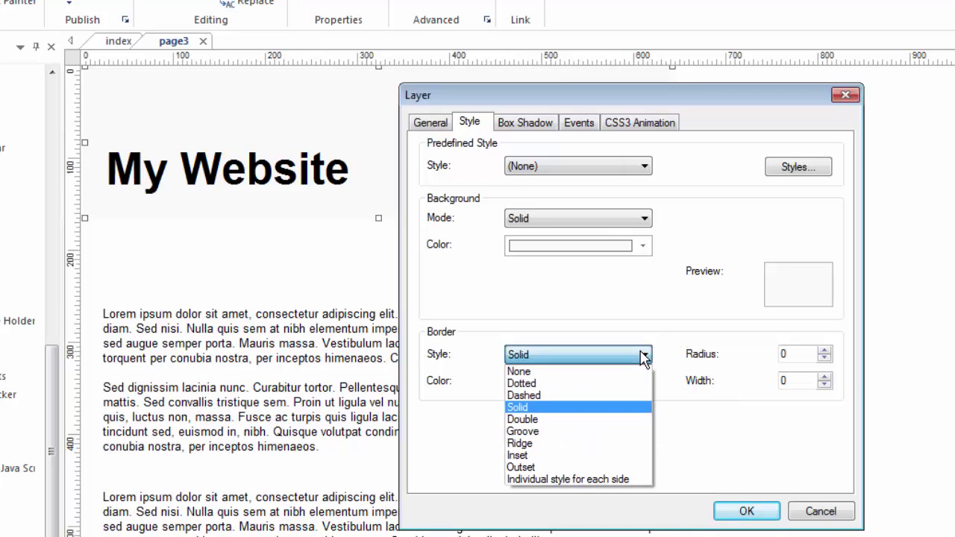
{"action": "left_click", "coordinate": [652, 314]}
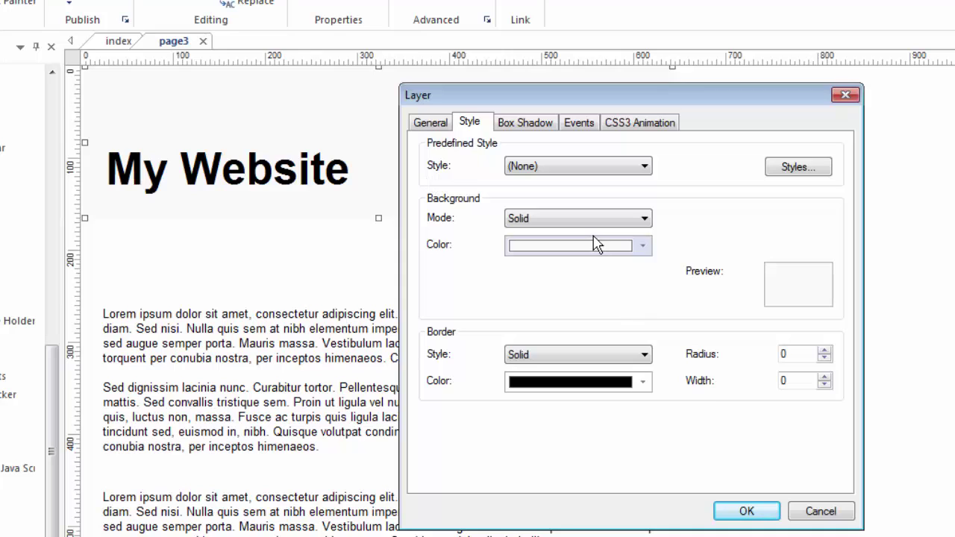
{"action": "left_click", "coordinate": [524, 124]}
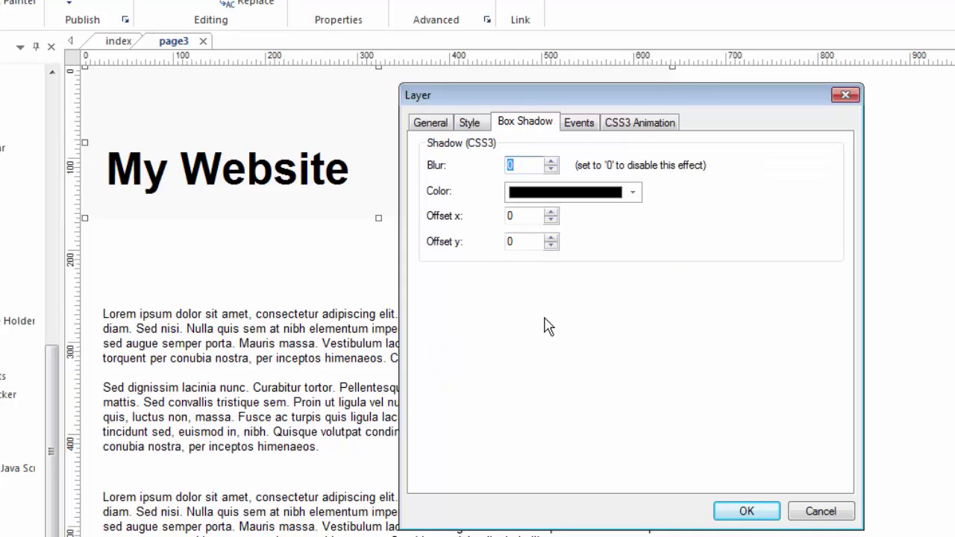
{"action": "left_click", "coordinate": [586, 127]}
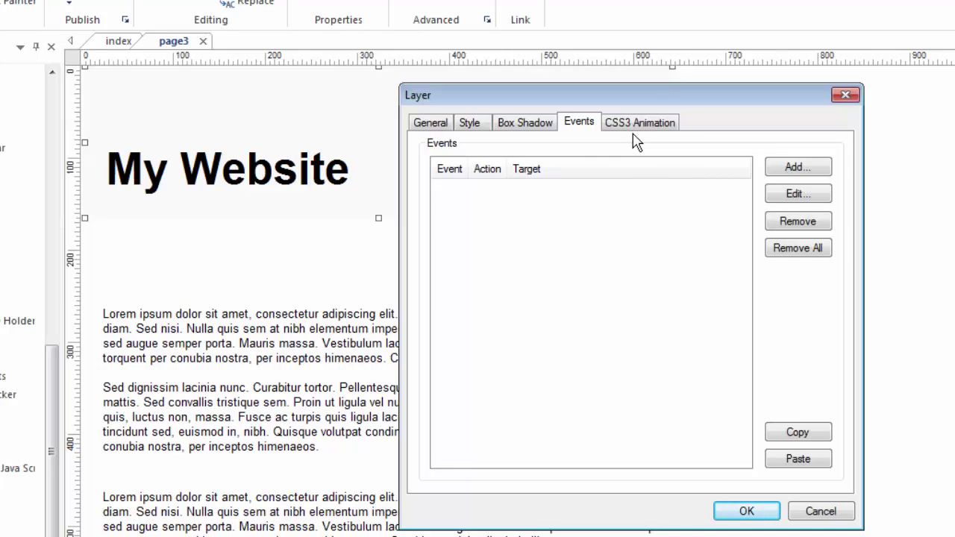
{"action": "left_click", "coordinate": [653, 128]}
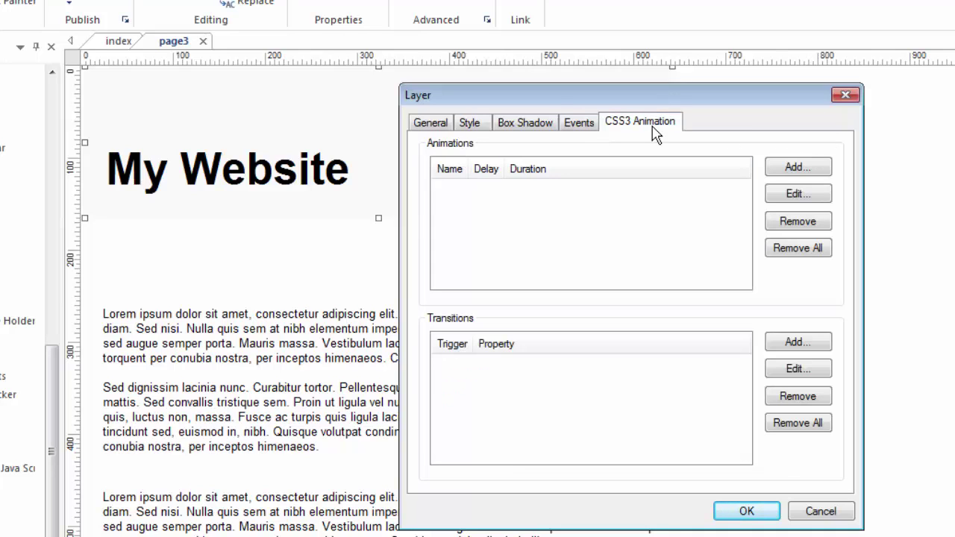
{"action": "left_click", "coordinate": [438, 127]}
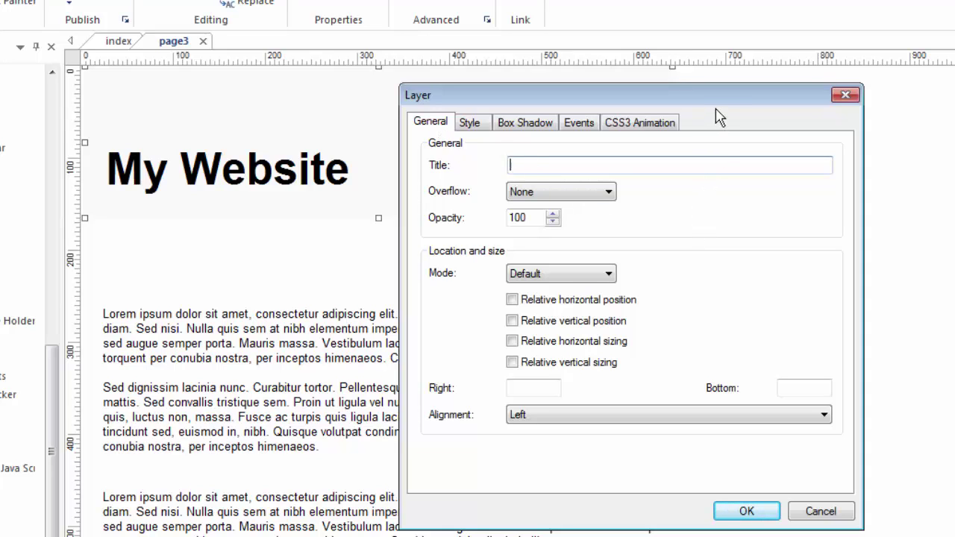
Step: Set the header layer's Style background colour to light grey and apply it
{"action": "left_click", "coordinate": [826, 512]}
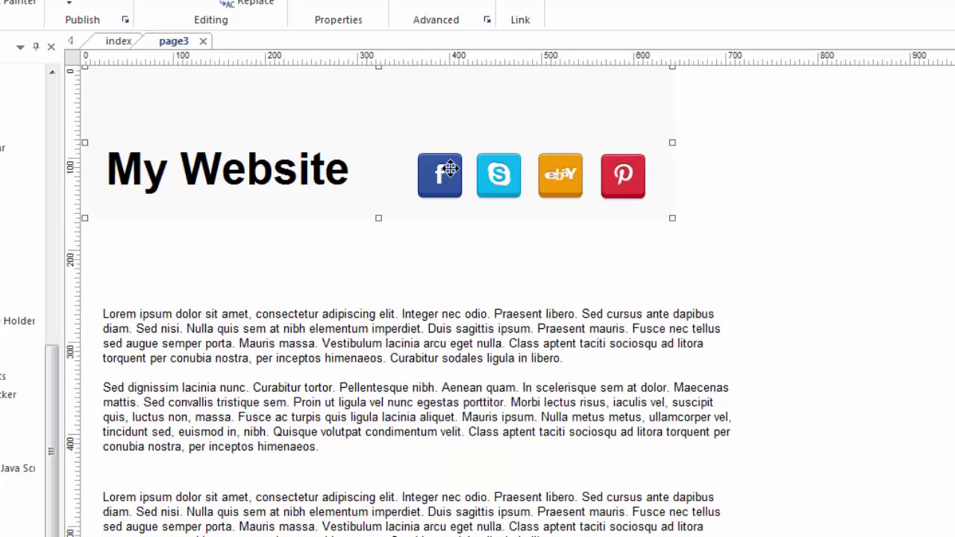
{"action": "double_click", "coordinate": [463, 103]}
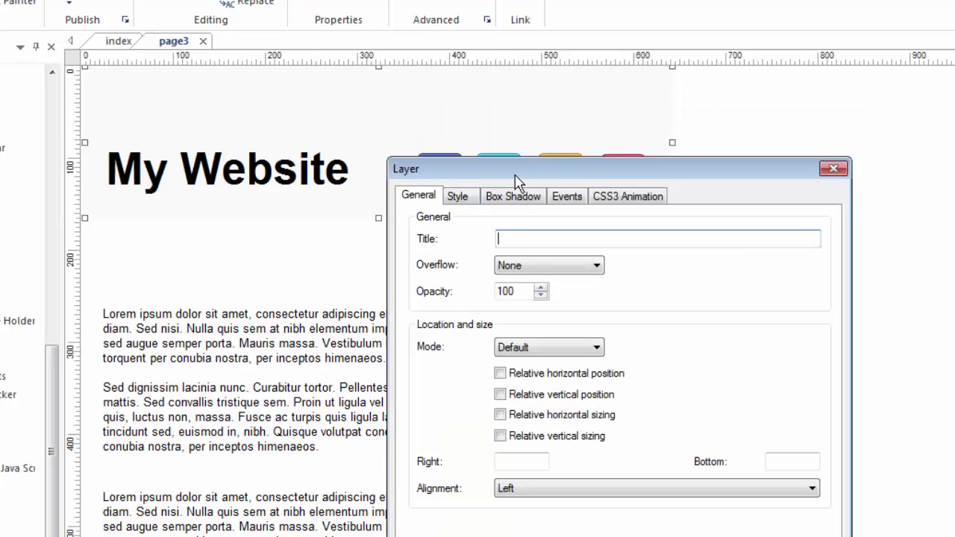
{"action": "left_click_drag", "start_coordinate": [518, 181], "coordinate": [523, 81]}
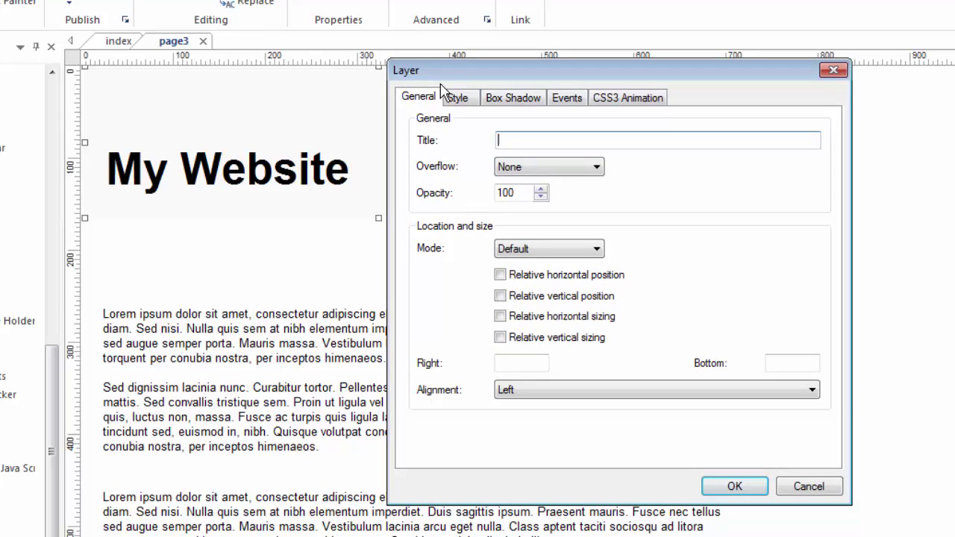
{"action": "left_click", "coordinate": [458, 99]}
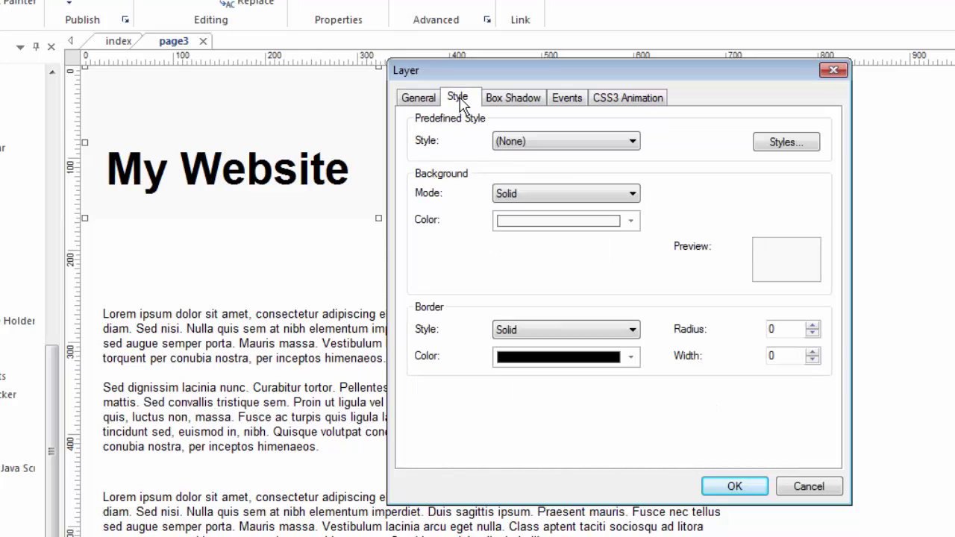
{"action": "left_click", "coordinate": [630, 224]}
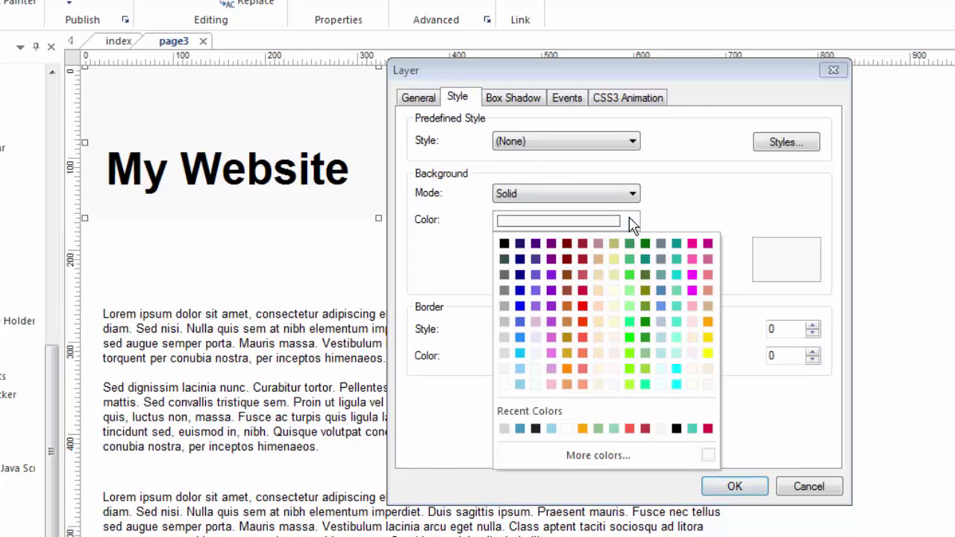
{"action": "left_click", "coordinate": [506, 338]}
{"action": "left_click", "coordinate": [731, 487]}
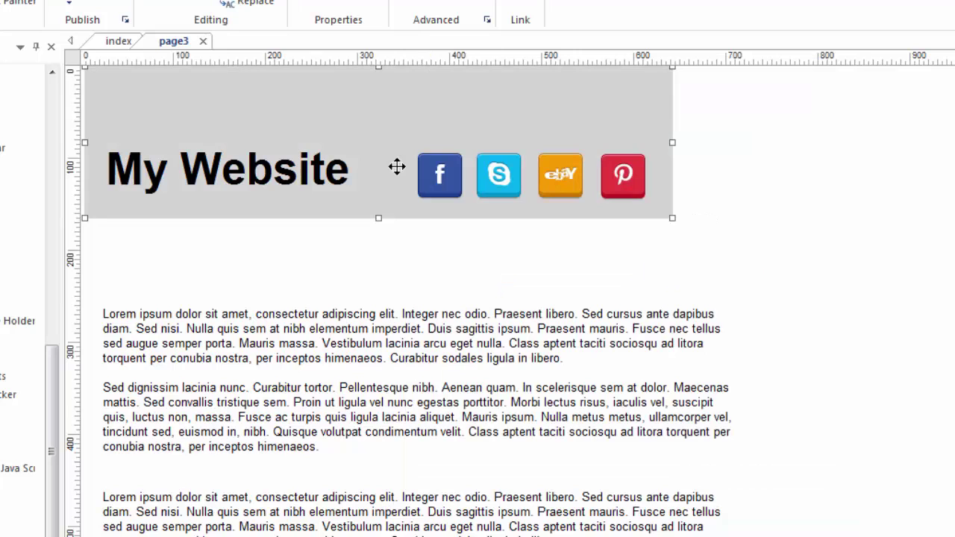
Step: Open the grey header layer's properties and move the dialog up to show every setting
{"action": "double_click", "coordinate": [465, 117]}
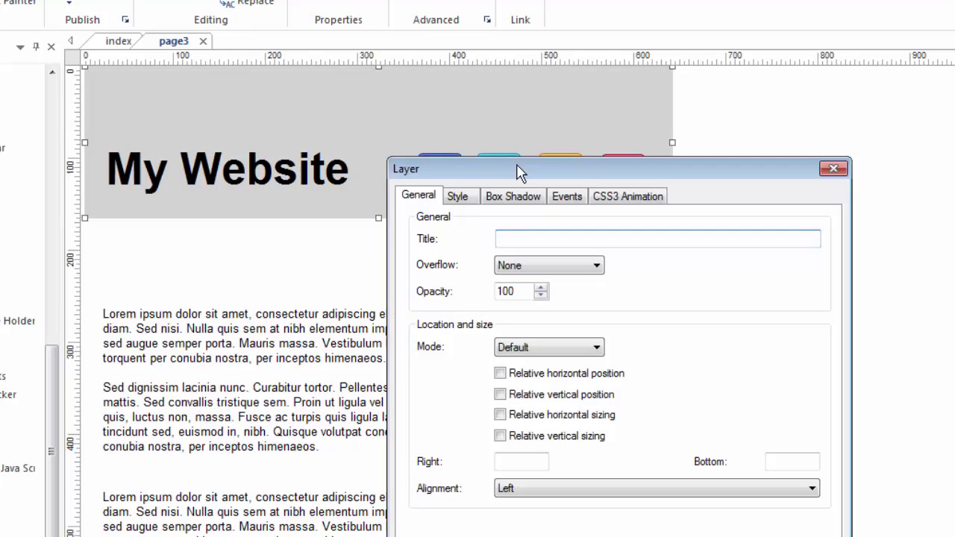
{"action": "left_click_drag", "start_coordinate": [523, 170], "coordinate": [462, 6]}
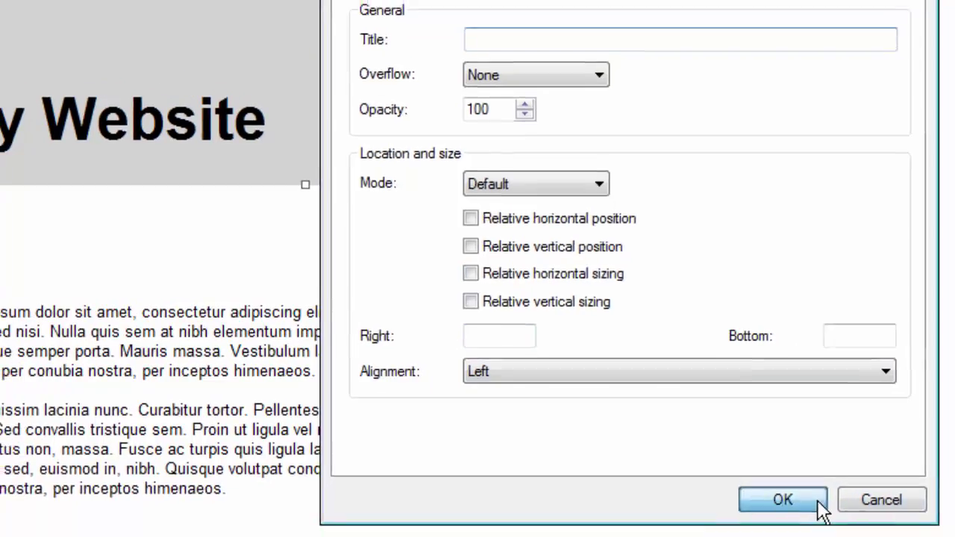
Step: Accept the layer properties and scroll the page3 Firefox preview down and back up
{"action": "left_click", "coordinate": [841, 513]}
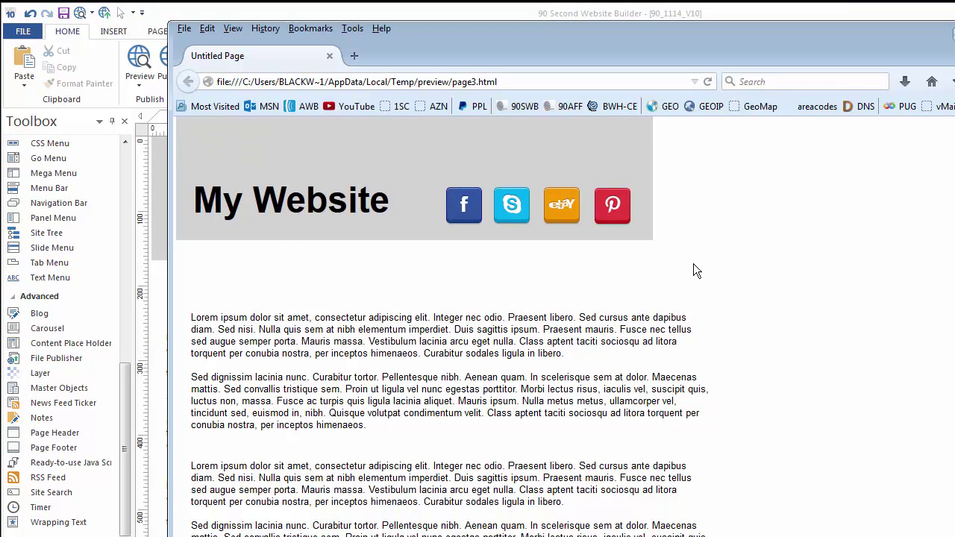
{"action": "scroll", "coordinate": [440, 328], "scroll_direction": "down", "scroll_amount": 5}
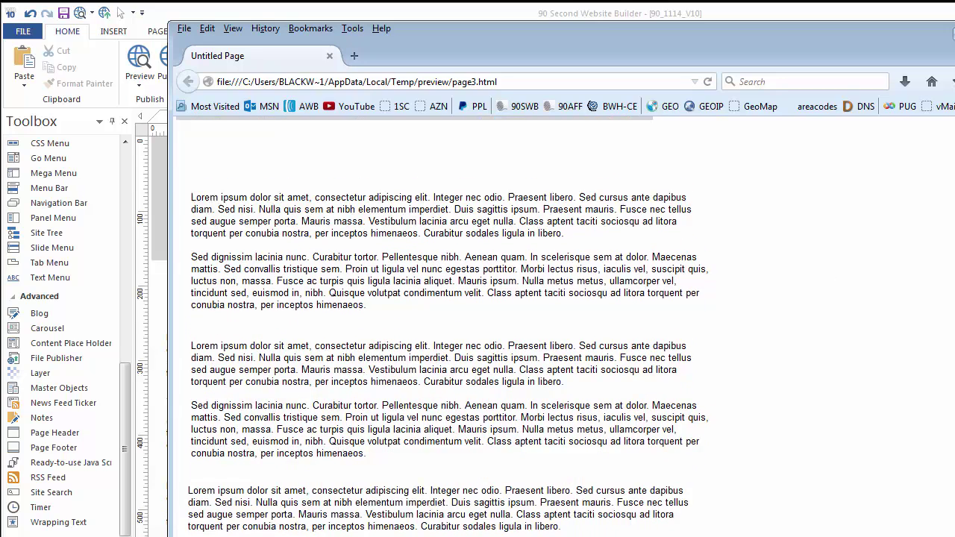
{"action": "scroll", "coordinate": [440, 328], "scroll_direction": "up", "scroll_amount": 5}
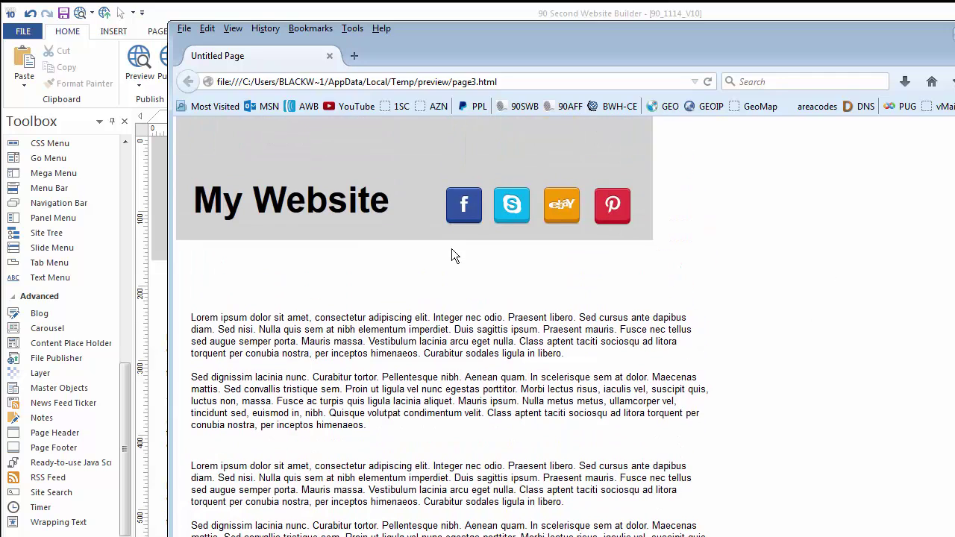
Step: Give the header layer relative horizontal sizing and Center alignment
{"action": "key", "text": "alt+F4"}
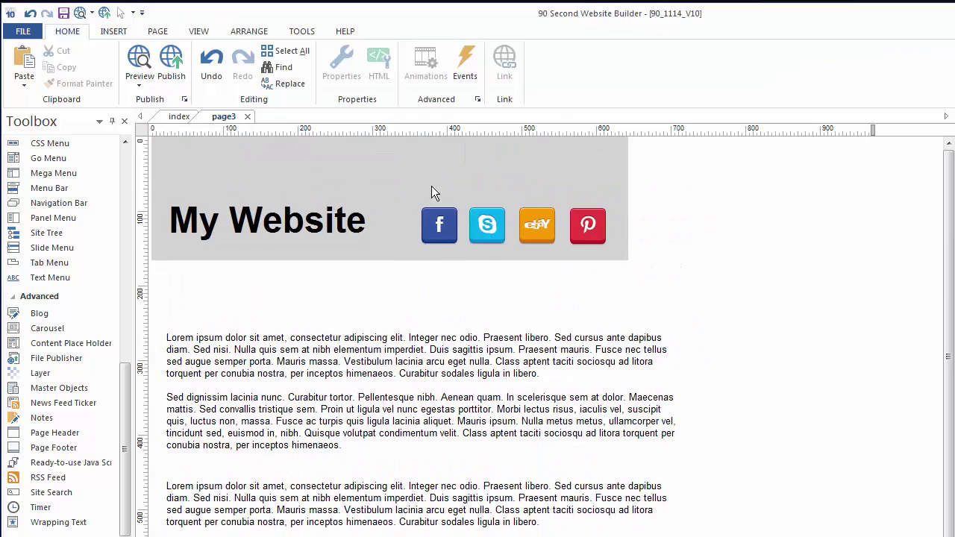
{"action": "left_click_drag", "start_coordinate": [431, 192], "coordinate": [396, 141]}
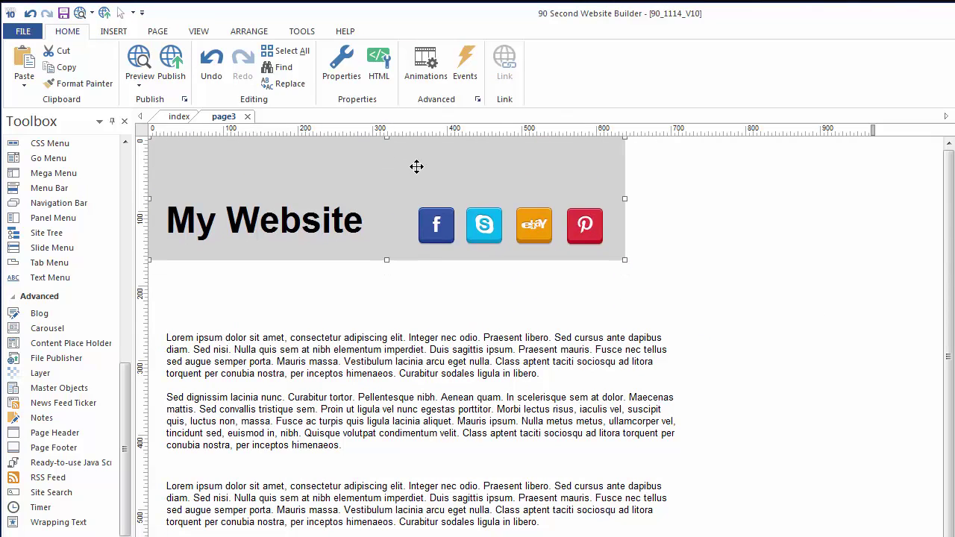
{"action": "double_click", "coordinate": [417, 167]}
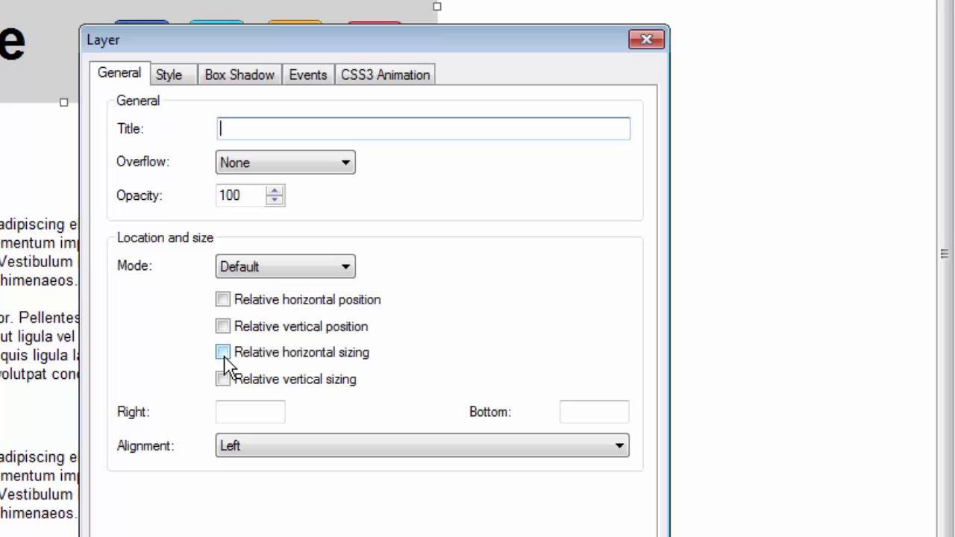
{"action": "left_click", "coordinate": [223, 352]}
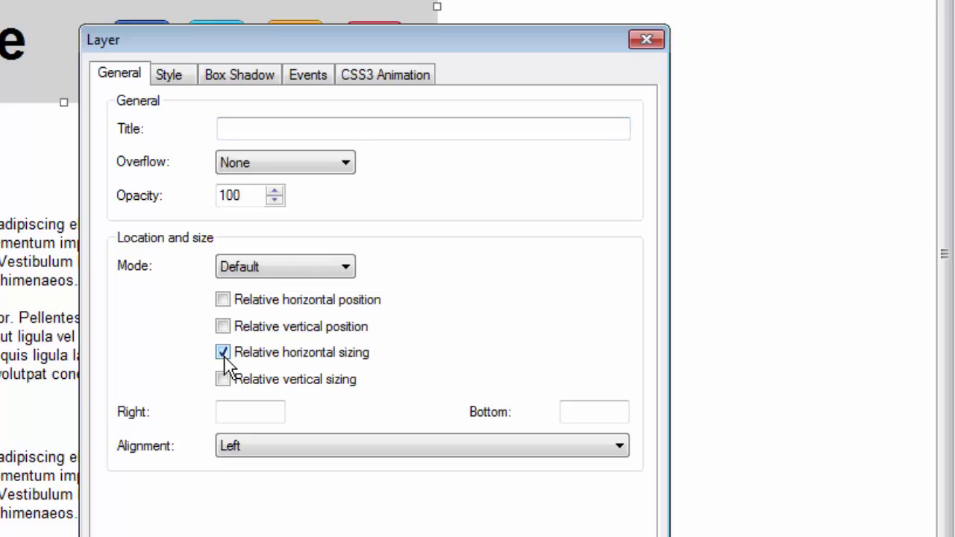
{"action": "left_click", "coordinate": [351, 449]}
{"action": "left_click", "coordinate": [274, 483]}
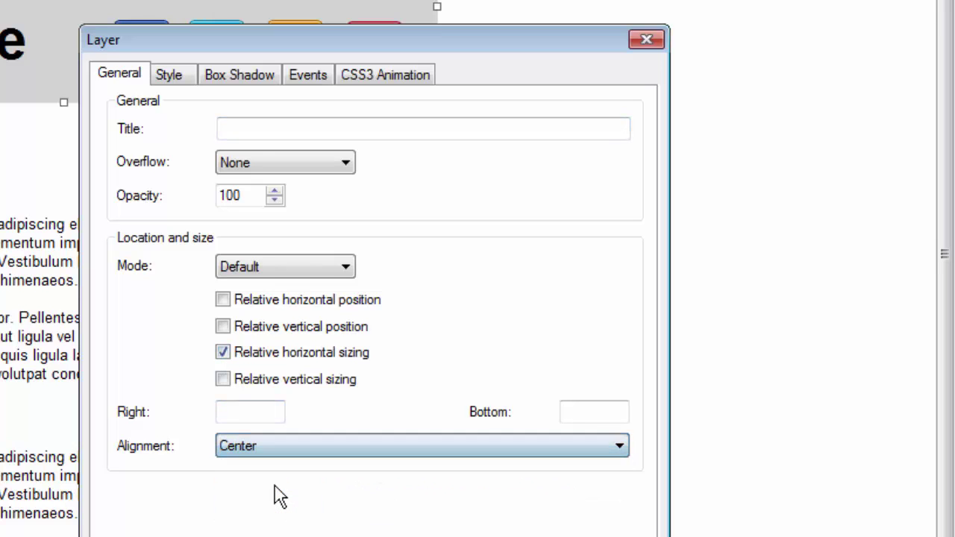
{"action": "key", "text": "Return"}
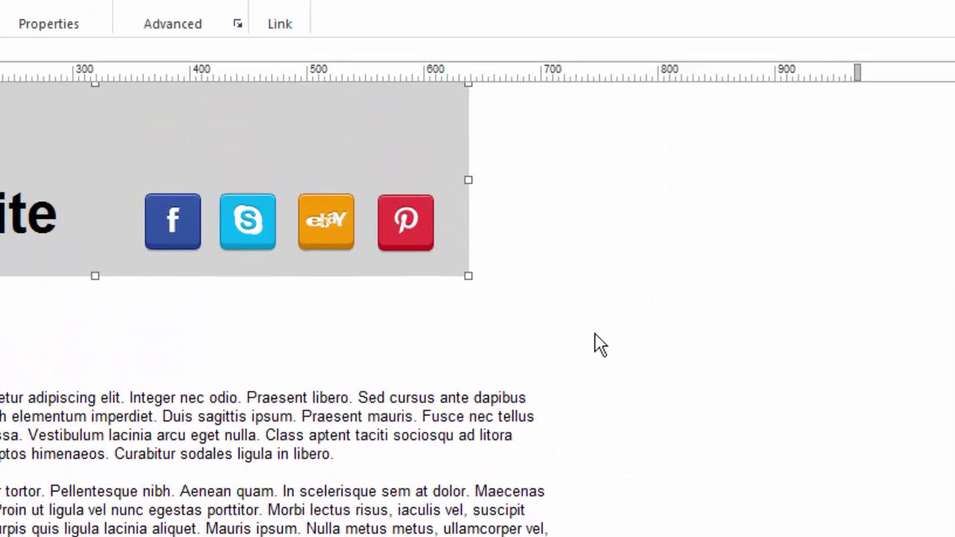
Step: Stretch the grey header layer's right edge out to the full page width
{"action": "left_click", "coordinate": [407, 178]}
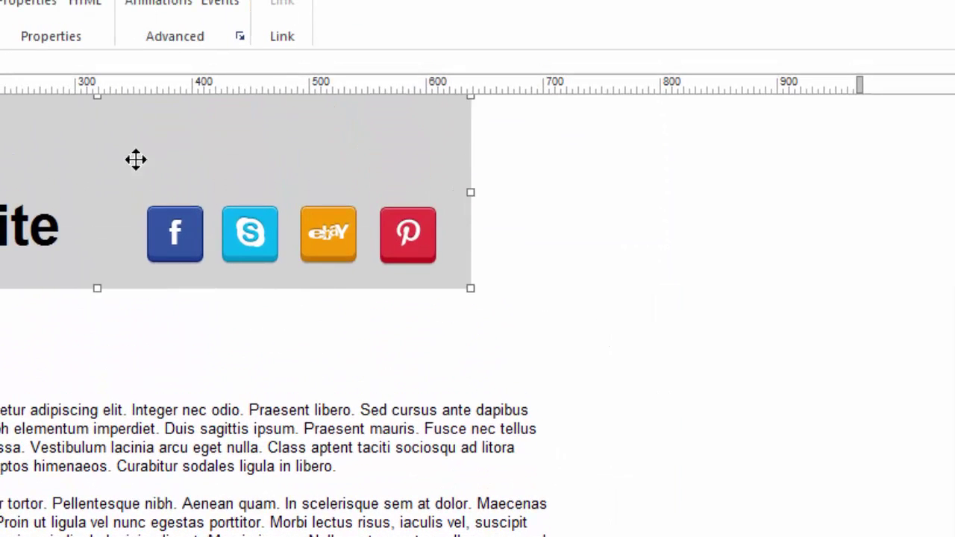
{"action": "left_click_drag", "start_coordinate": [470, 194], "coordinate": [895, 193]}
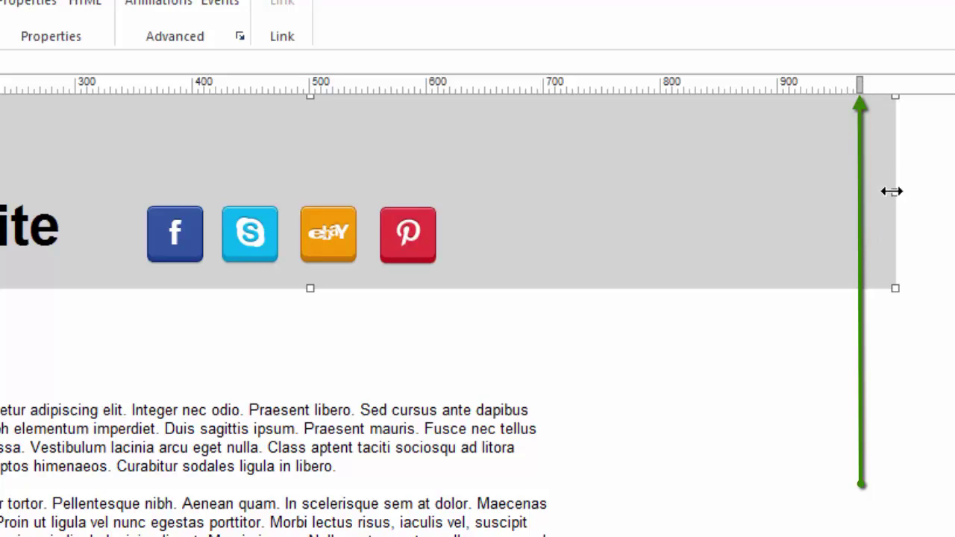
{"action": "left_click", "coordinate": [615, 483]}
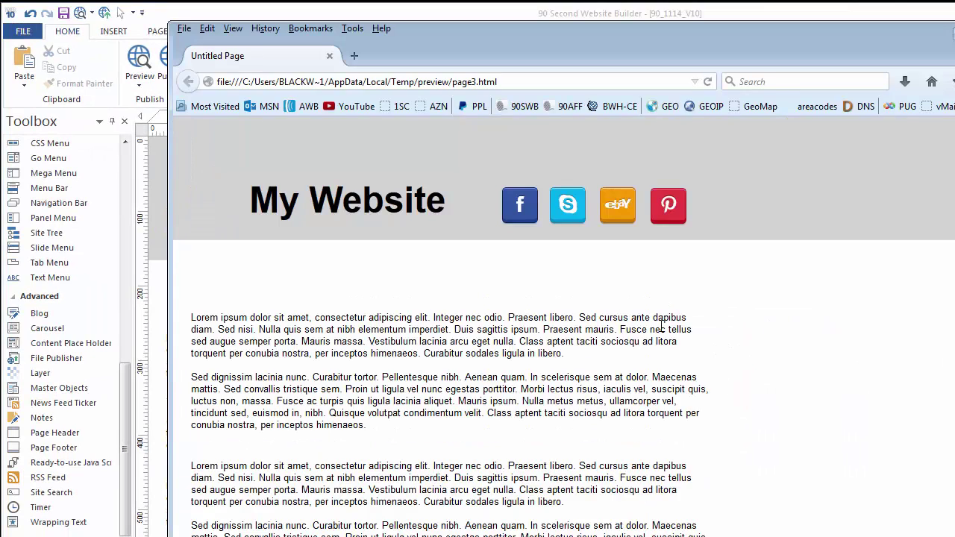
Step: Narrow and widen the Firefox preview to confirm the grey header spans the window, then close it
{"action": "left_click_drag", "start_coordinate": [591, 30], "coordinate": [407, 28]}
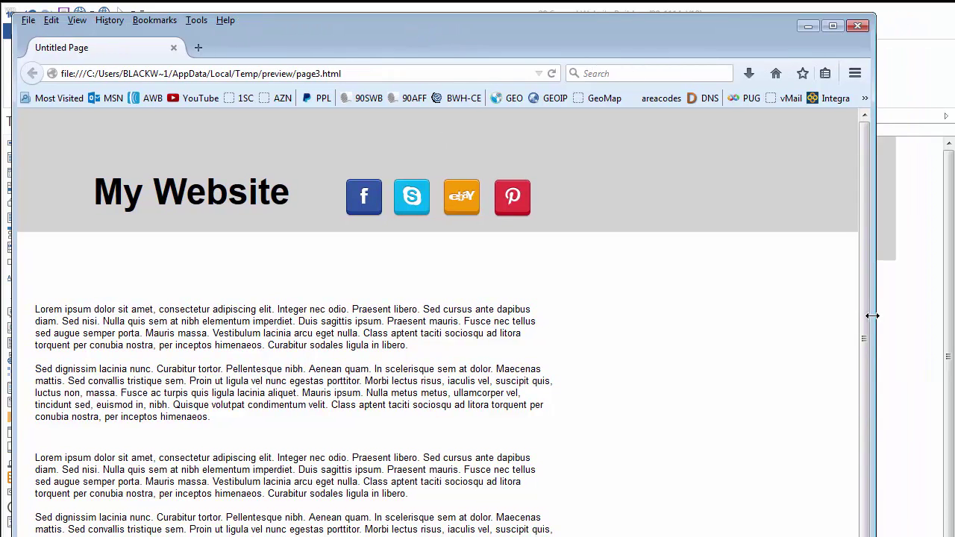
{"action": "left_click_drag", "start_coordinate": [873, 315], "coordinate": [881, 289]}
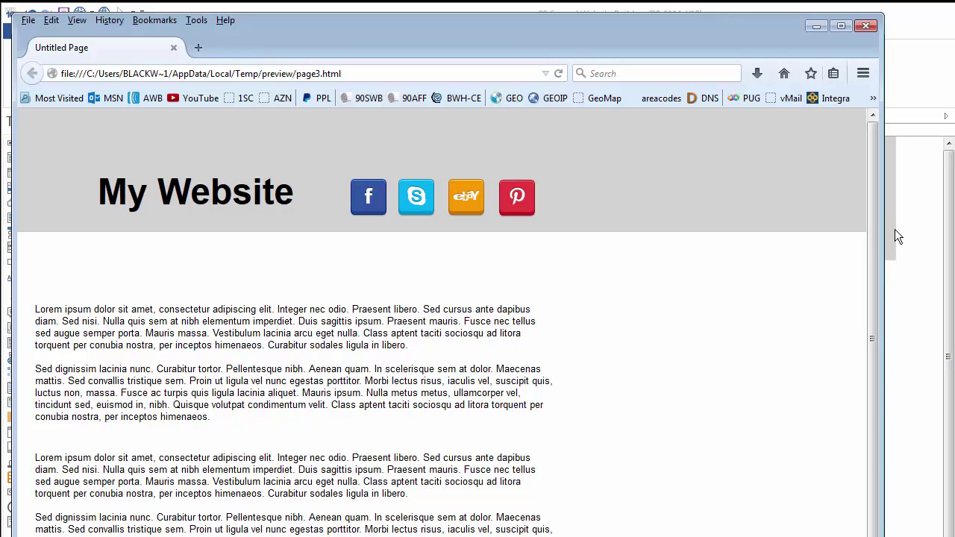
{"action": "left_click_drag", "start_coordinate": [880, 238], "coordinate": [954, 239]}
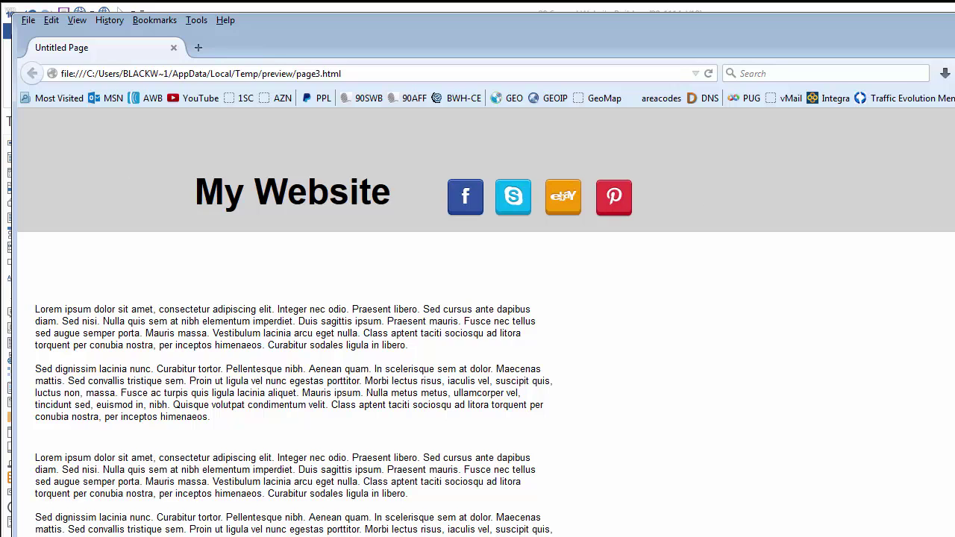
{"action": "left_click_drag", "start_coordinate": [954, 231], "coordinate": [848, 205]}
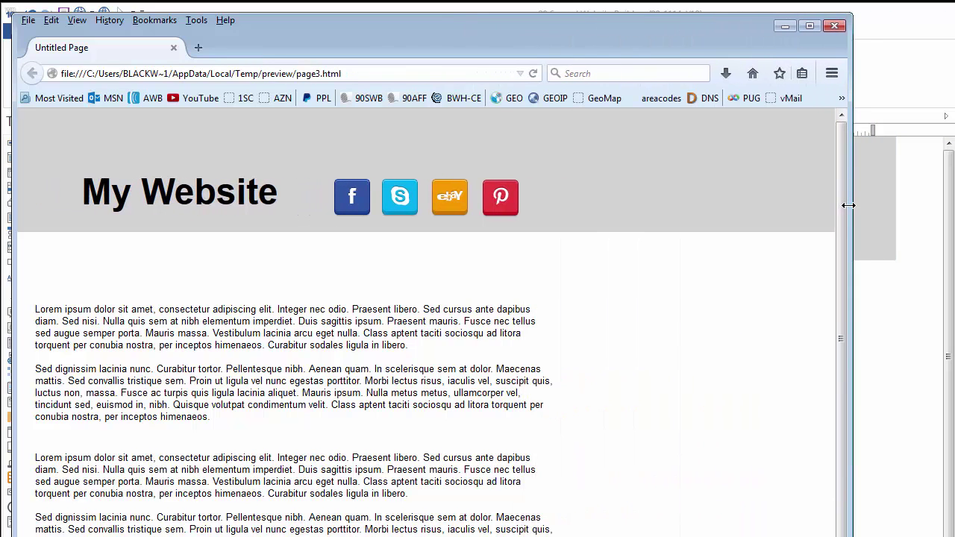
{"action": "left_click", "coordinate": [833, 27]}
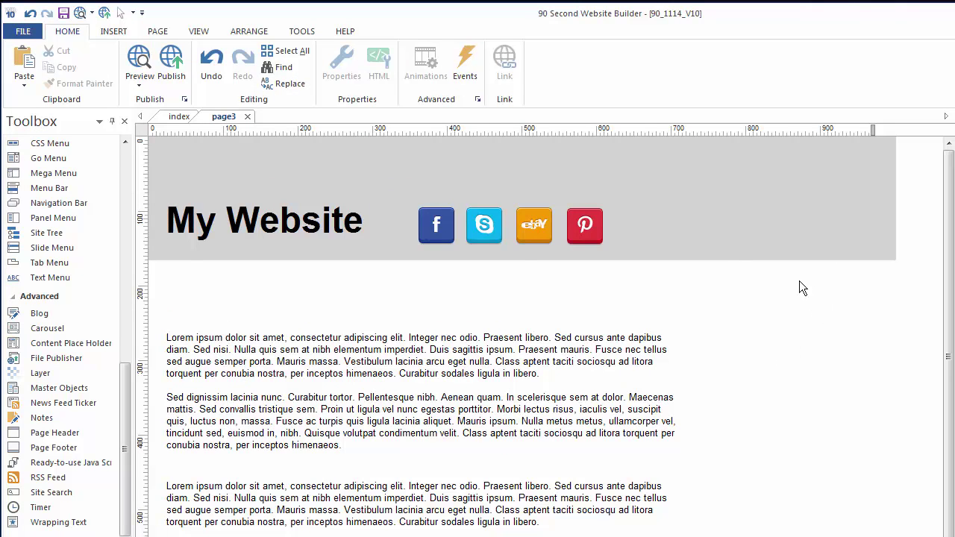
Step: Make the header a Sticky Layer (Top - Left, delay 500) and preview page3 with F5
{"action": "double_click", "coordinate": [699, 201]}
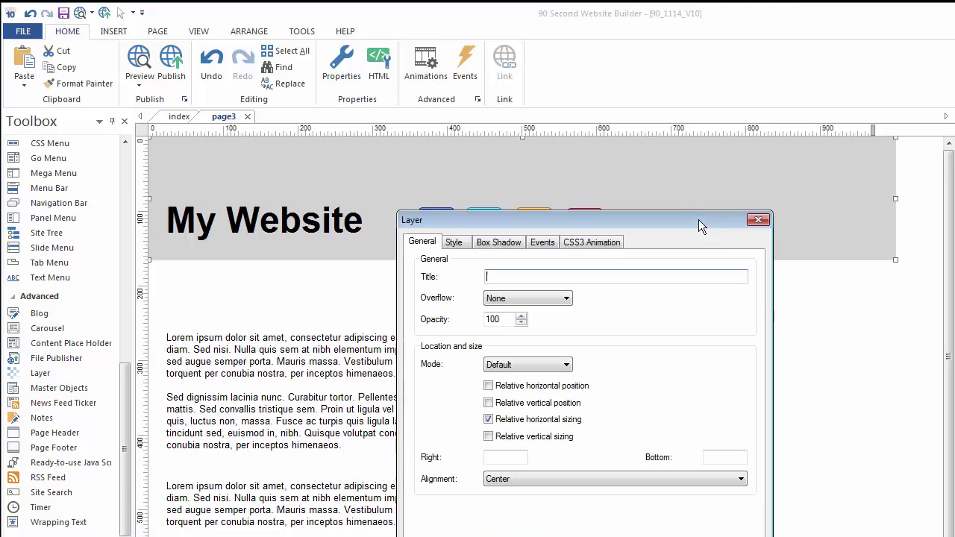
{"action": "left_click_drag", "start_coordinate": [698, 220], "coordinate": [679, 154]}
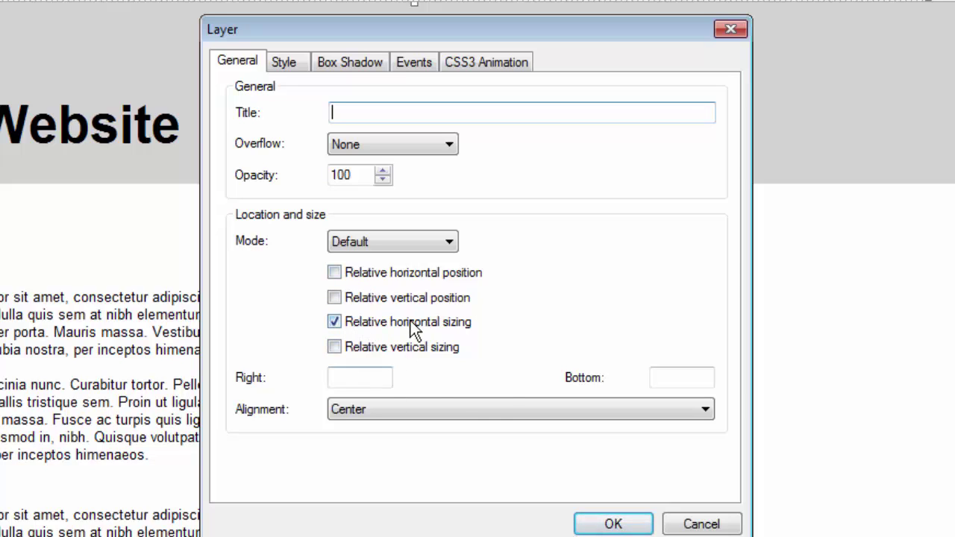
{"action": "left_click", "coordinate": [449, 243]}
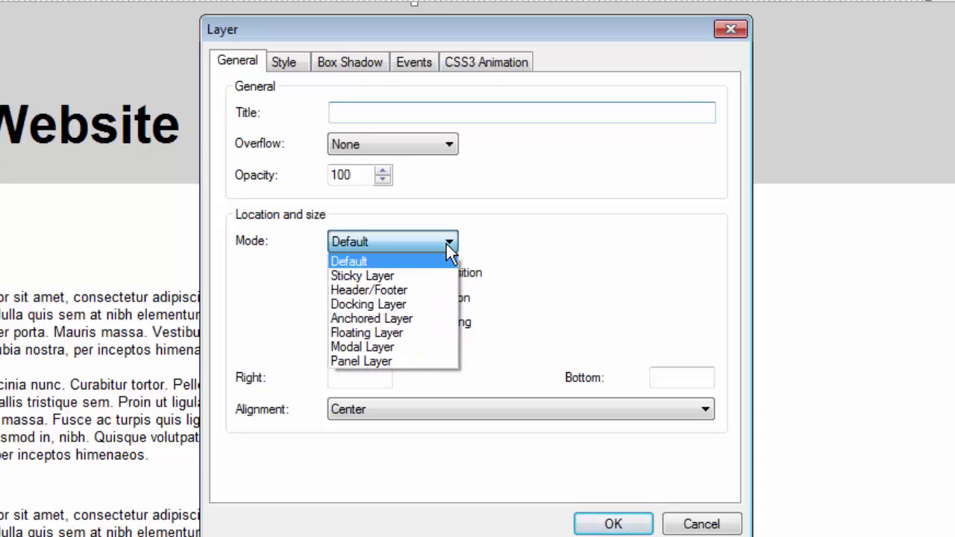
{"action": "left_click", "coordinate": [392, 276]}
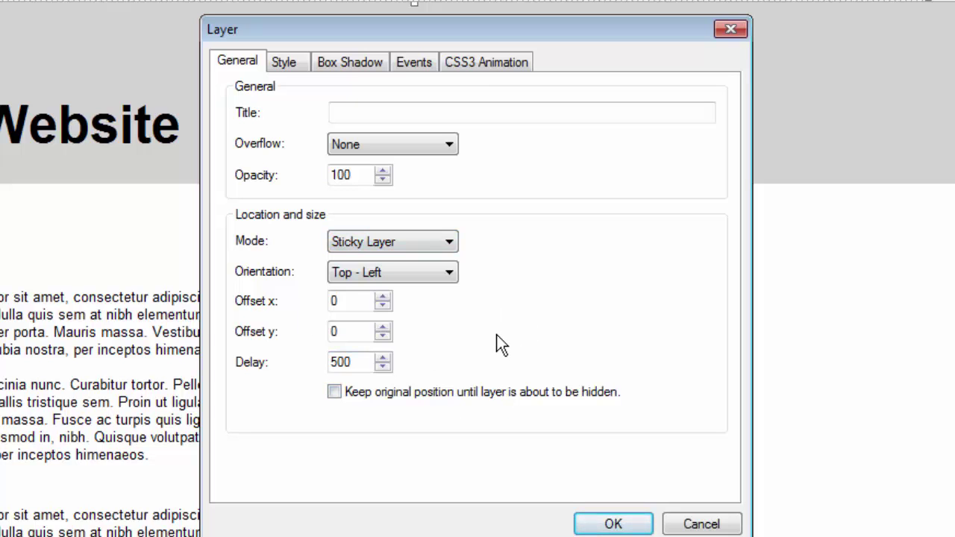
{"action": "left_click", "coordinate": [607, 523]}
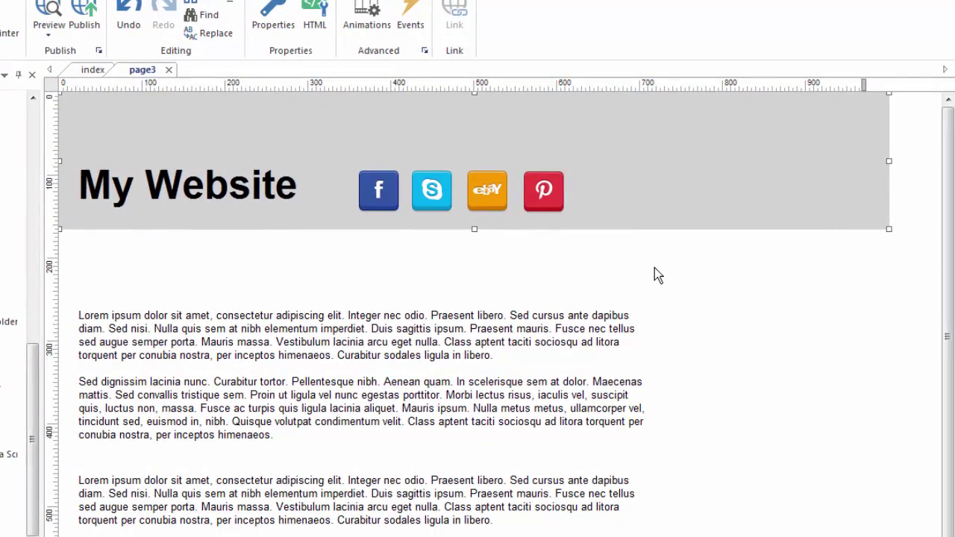
{"action": "key", "text": "F5"}
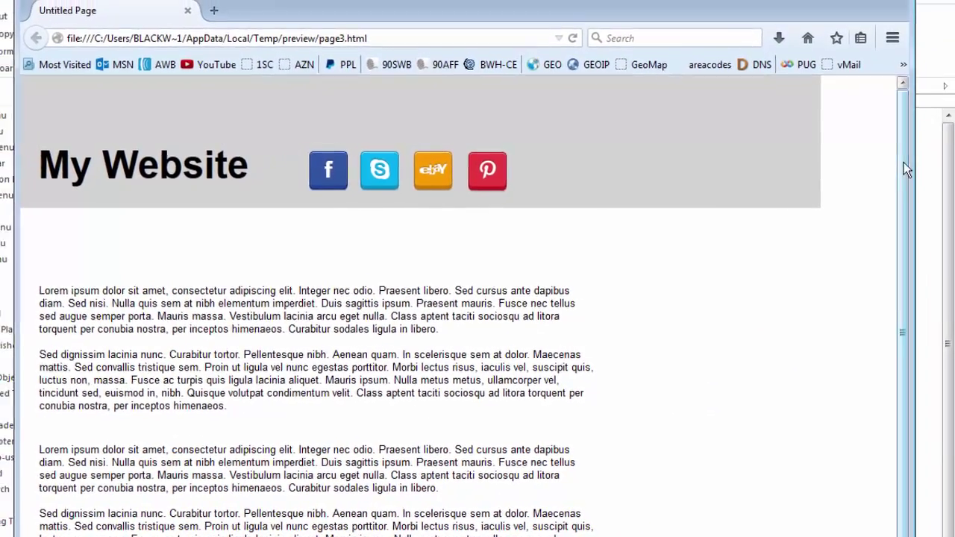
Step: Scroll the Firefox preview to check the grey header stays fixed, then close Firefox
{"action": "left_click_drag", "start_coordinate": [904, 162], "coordinate": [911, 267]}
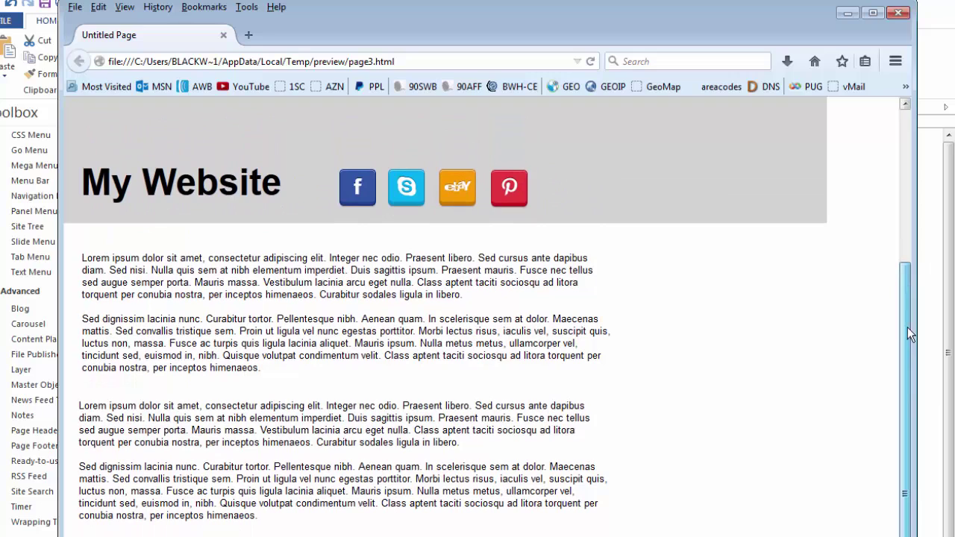
{"action": "left_click_drag", "start_coordinate": [901, 402], "coordinate": [911, 312]}
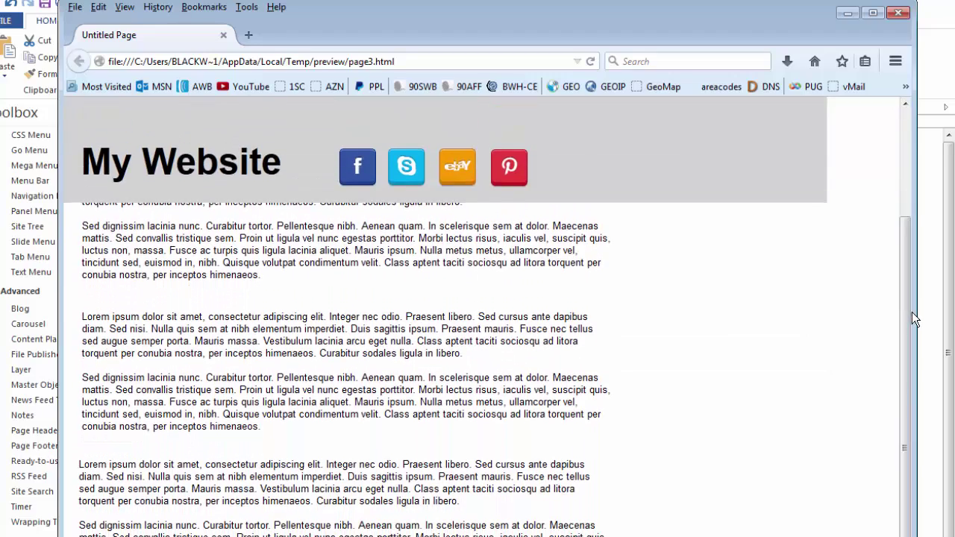
{"action": "left_click_drag", "start_coordinate": [910, 263], "coordinate": [918, 336]}
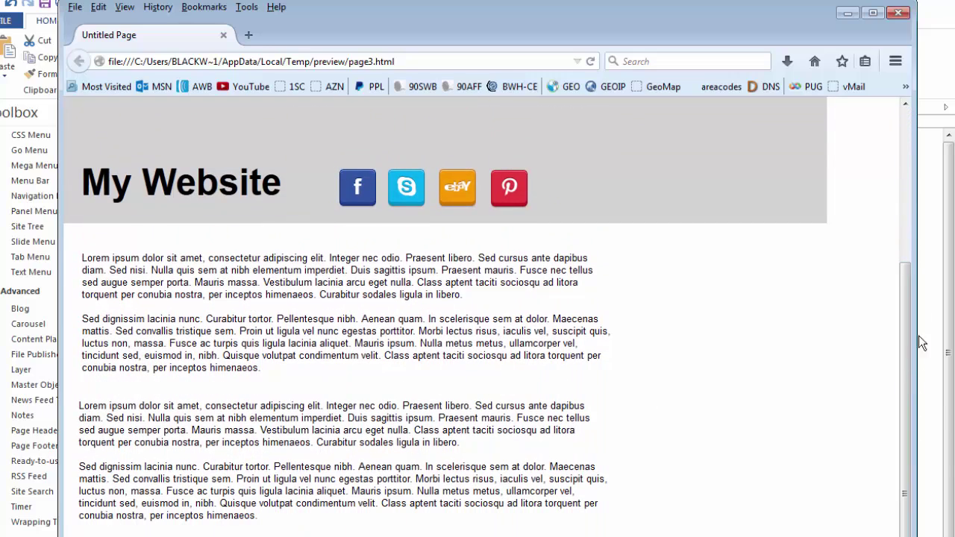
{"action": "left_click", "coordinate": [897, 14]}
Step: Make the grey header a Docking Layer set to Dock top with Center alignment
{"action": "double_click", "coordinate": [652, 209]}
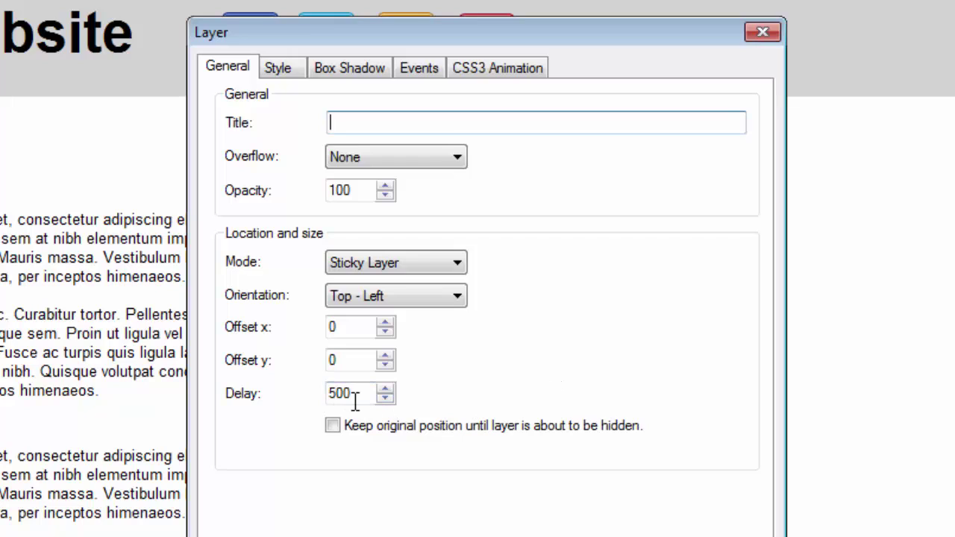
{"action": "left_click", "coordinate": [454, 263]}
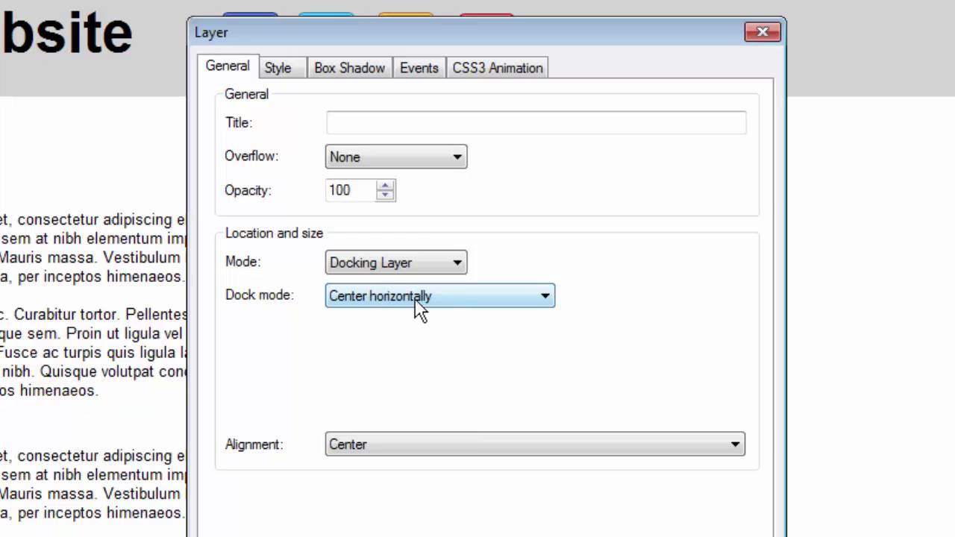
{"action": "left_click", "coordinate": [419, 298]}
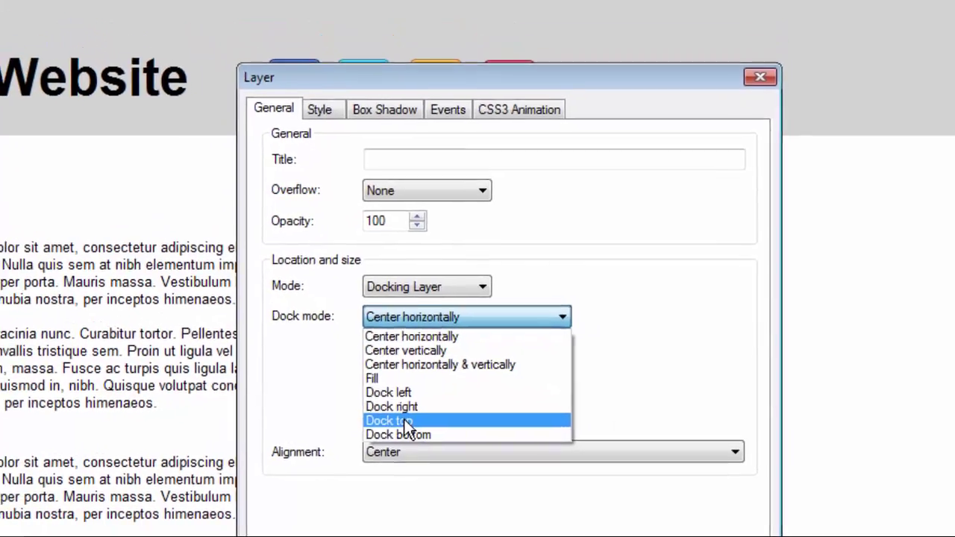
{"action": "left_click", "coordinate": [377, 413]}
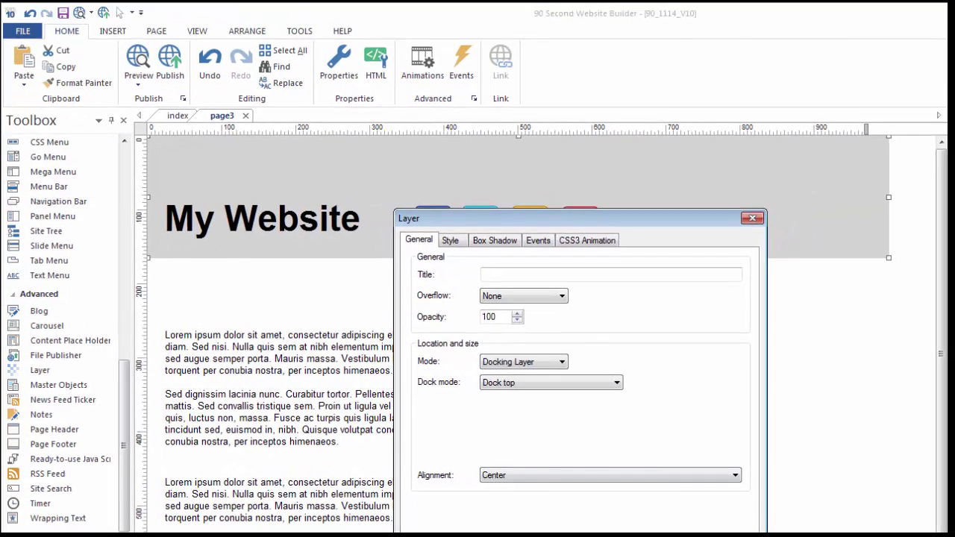
{"action": "key", "text": "Return"}
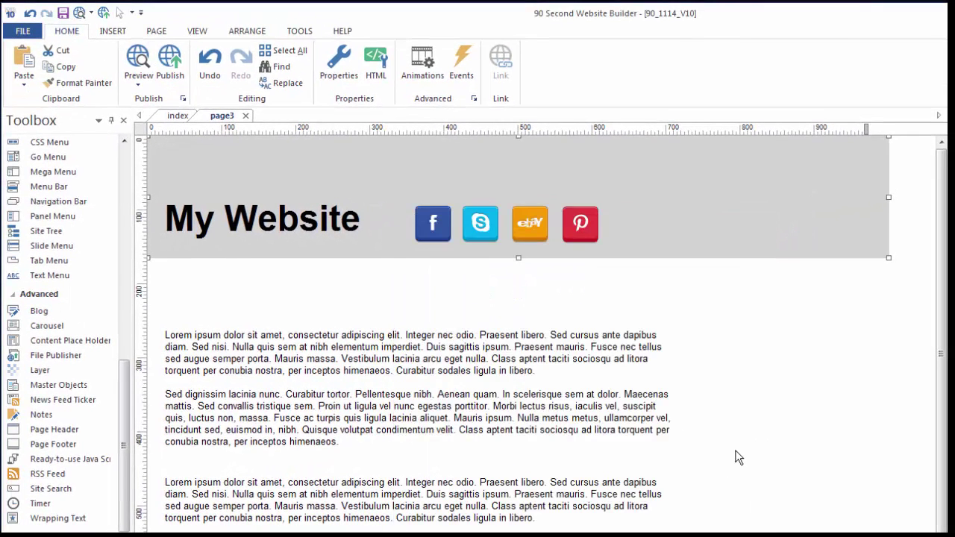
Step: Preview page3 in Firefox and scroll to confirm the header stays docked at the top
{"action": "key", "text": "F5"}
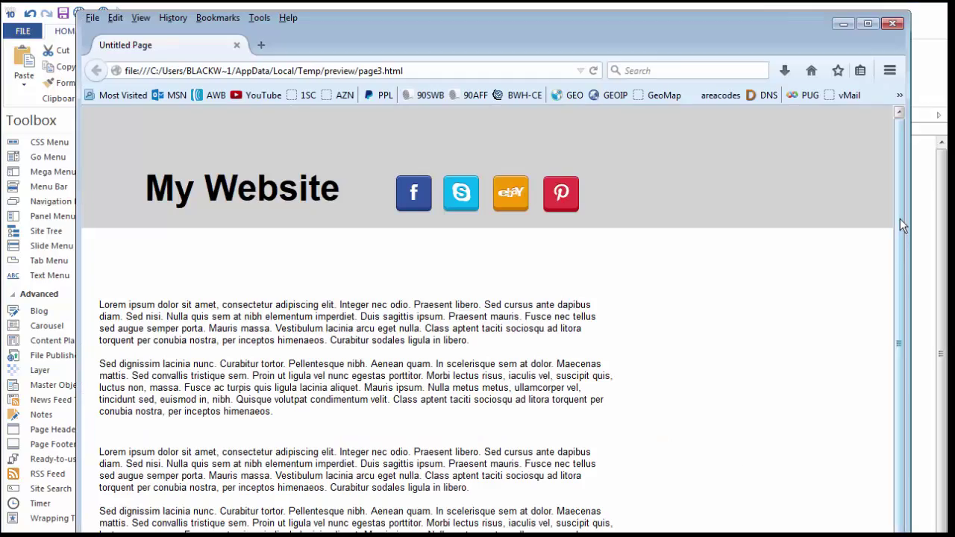
{"action": "left_click_drag", "start_coordinate": [900, 218], "coordinate": [897, 188]}
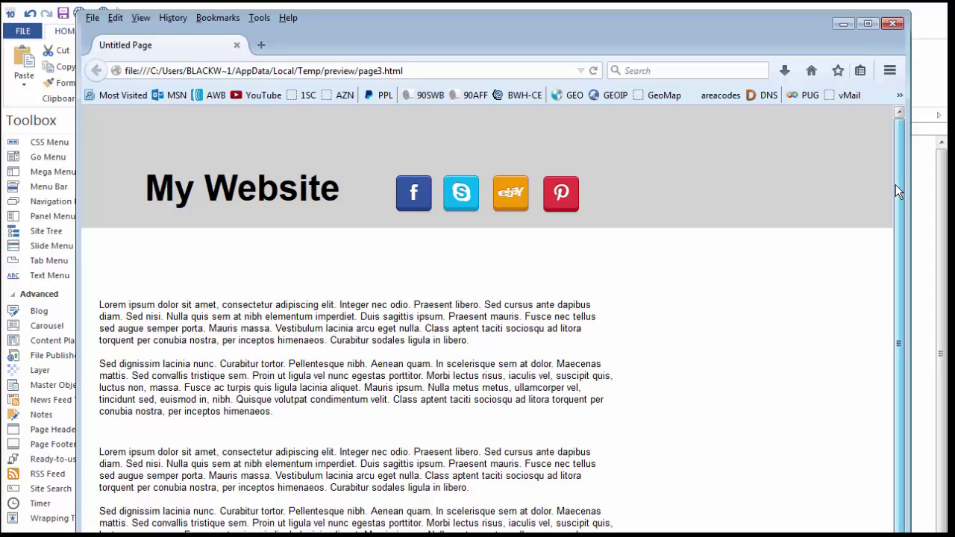
{"action": "mouse_move", "coordinate": [895, 184]}
{"action": "left_mouse_down"}
{"action": "mouse_move", "coordinate": [887, 389]}
{"action": "mouse_move", "coordinate": [899, 179]}
{"action": "left_mouse_up"}
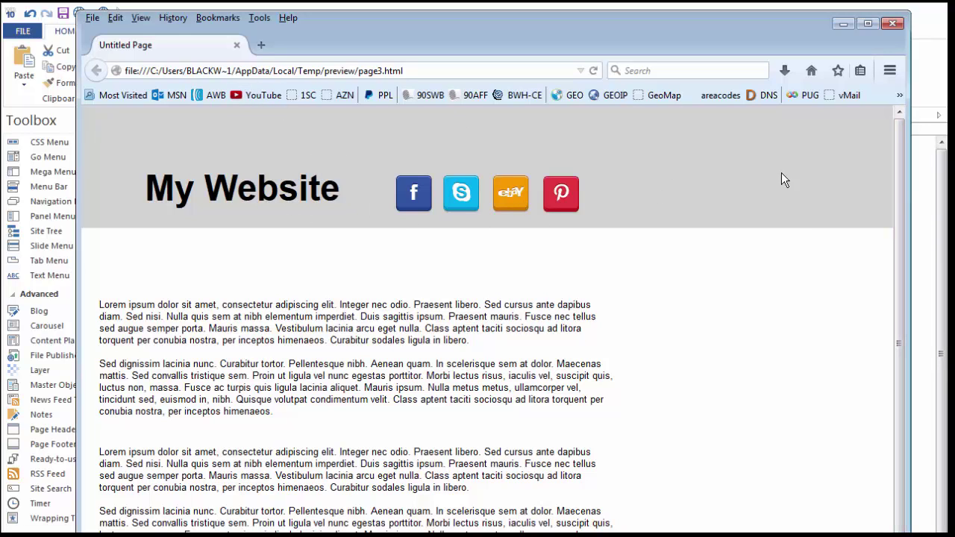
{"action": "left_click_drag", "start_coordinate": [894, 160], "coordinate": [887, 141]}
Step: Switch the header to a Modal Layer, narrow it to about 650 px, and preview again
{"action": "left_click", "coordinate": [892, 24]}
{"action": "double_click", "coordinate": [682, 214]}
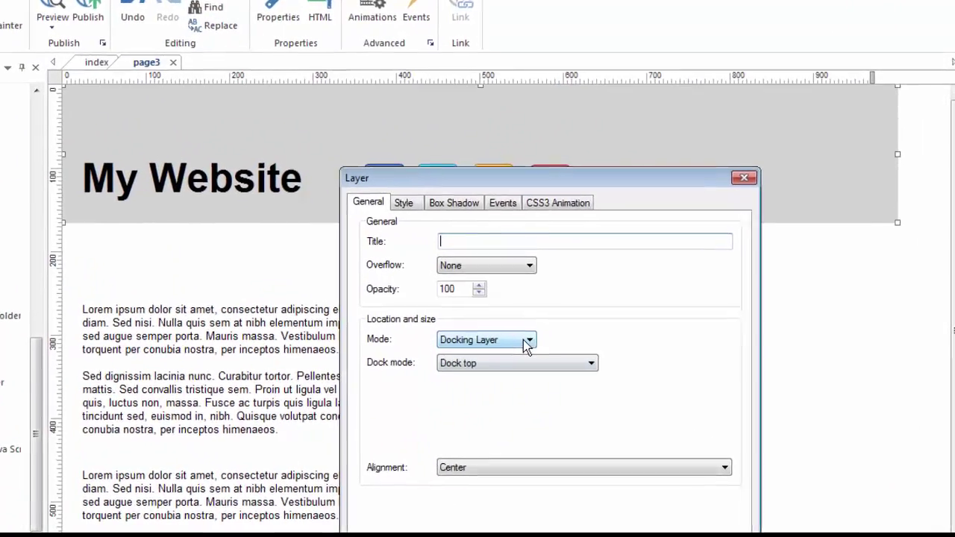
{"action": "left_click", "coordinate": [502, 353]}
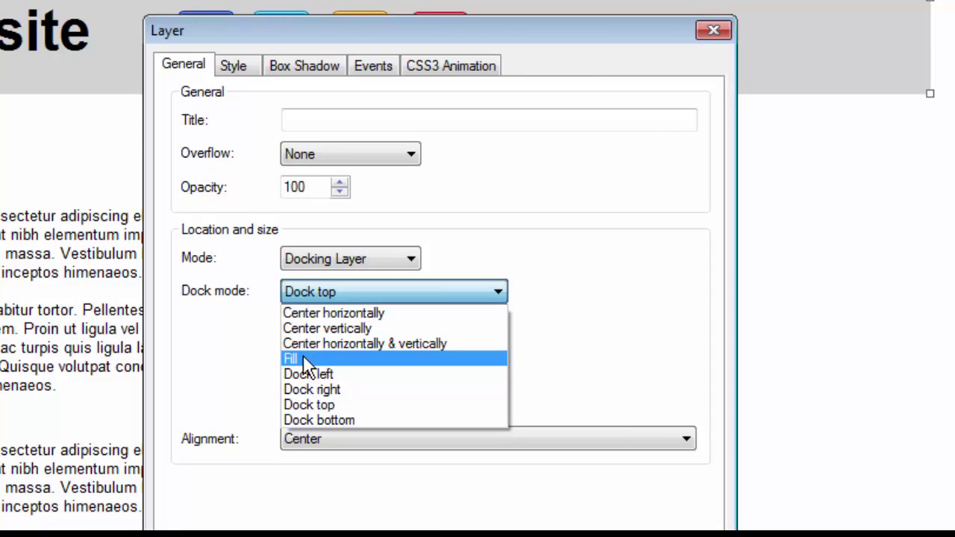
{"action": "left_click", "coordinate": [360, 284]}
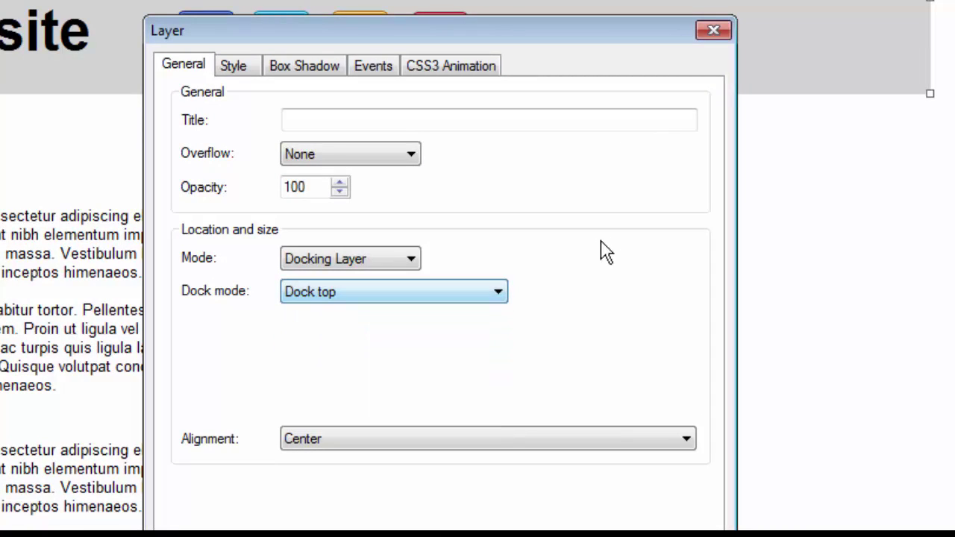
{"action": "left_click", "coordinate": [395, 258]}
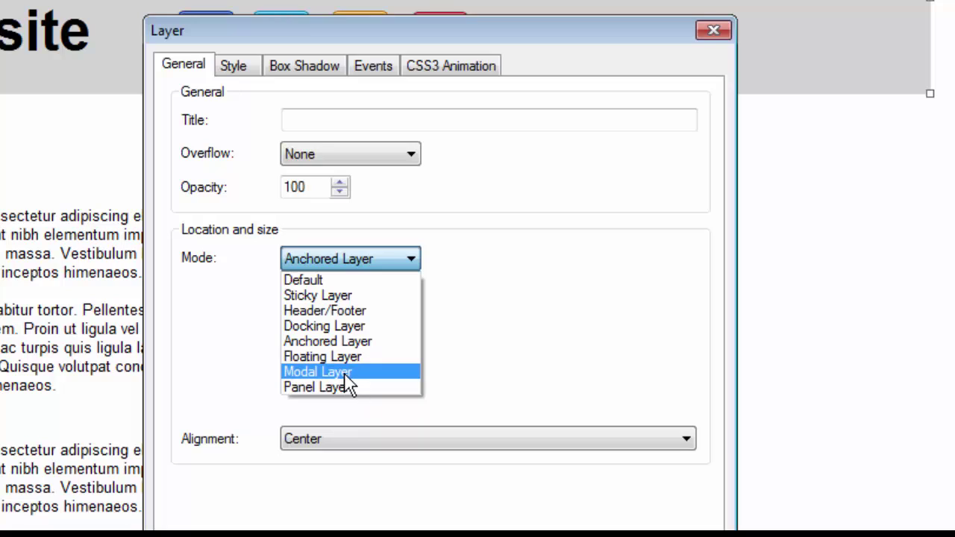
{"action": "left_click", "coordinate": [317, 371]}
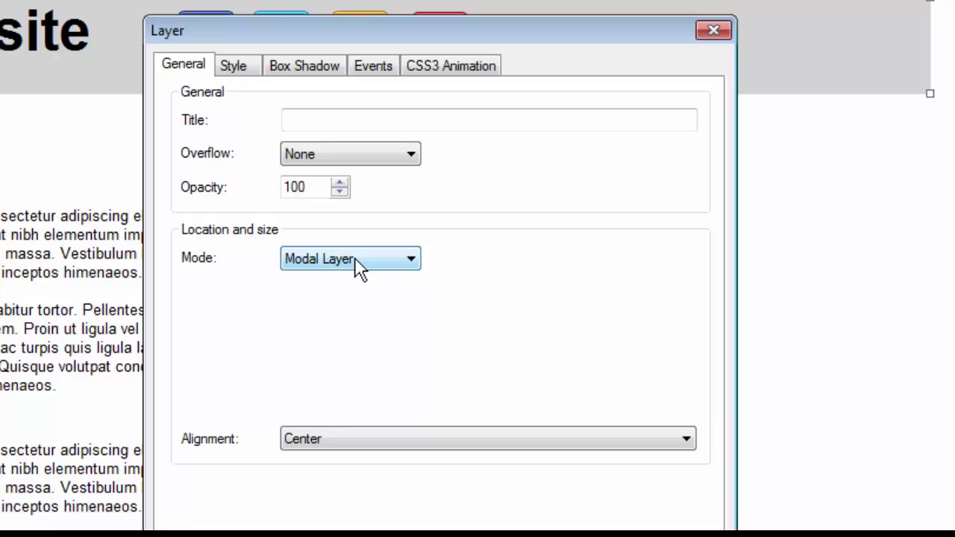
{"action": "key", "text": "Return"}
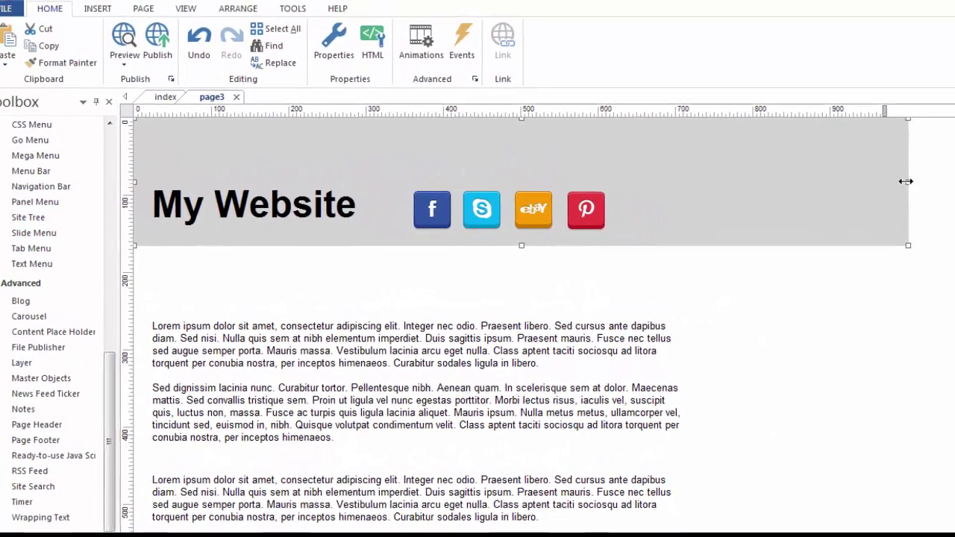
{"action": "left_click_drag", "start_coordinate": [906, 182], "coordinate": [637, 179]}
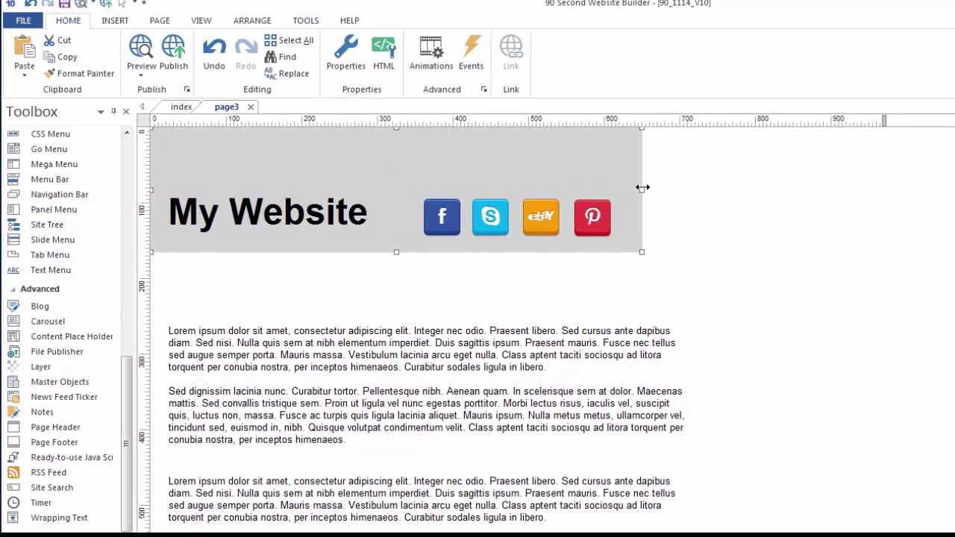
{"action": "key", "text": "F5"}
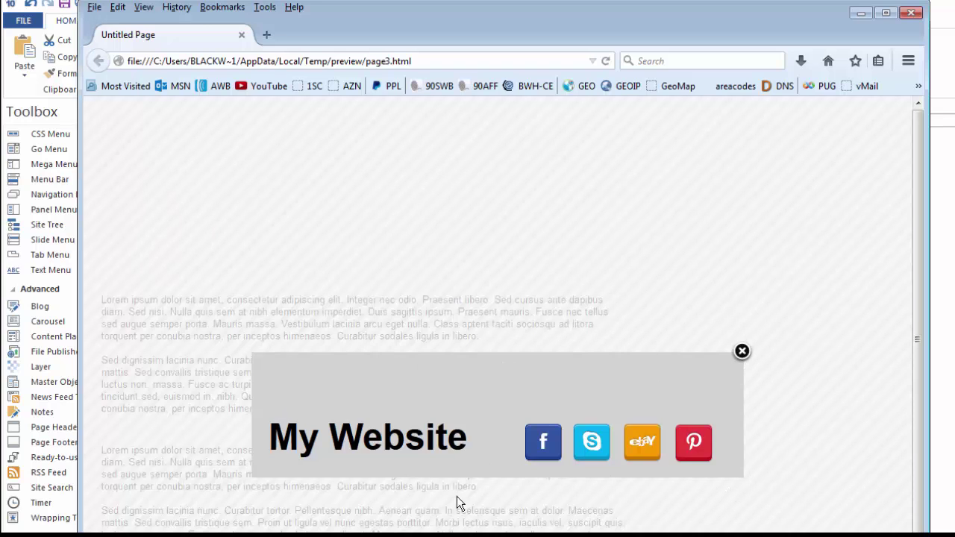
Step: Close the My Website popup with its round x button to undim the page text
{"action": "left_click", "coordinate": [743, 351]}
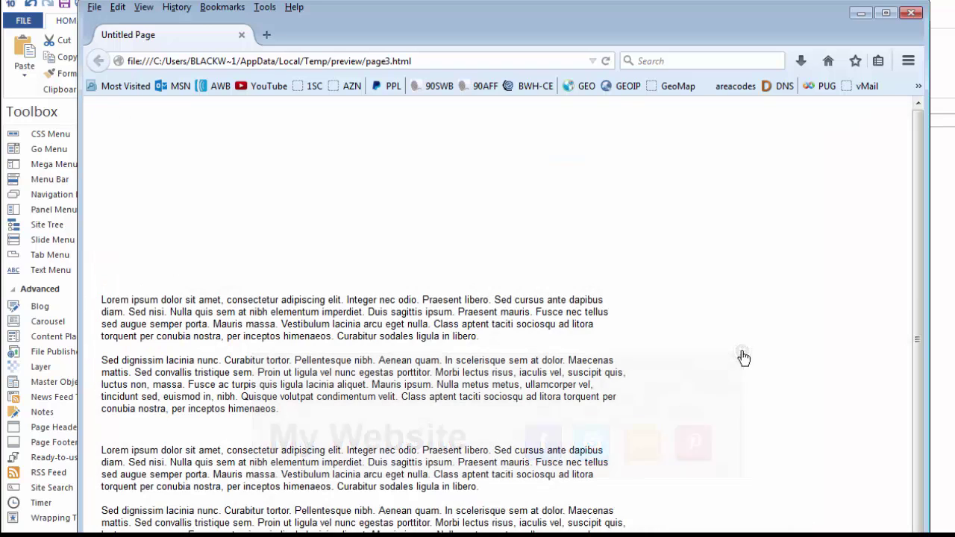
Step: Enlarge the panel, lift the title, and move the Facebook, Skype, eBay and Pinterest icons beneath it
{"action": "left_click", "coordinate": [911, 14]}
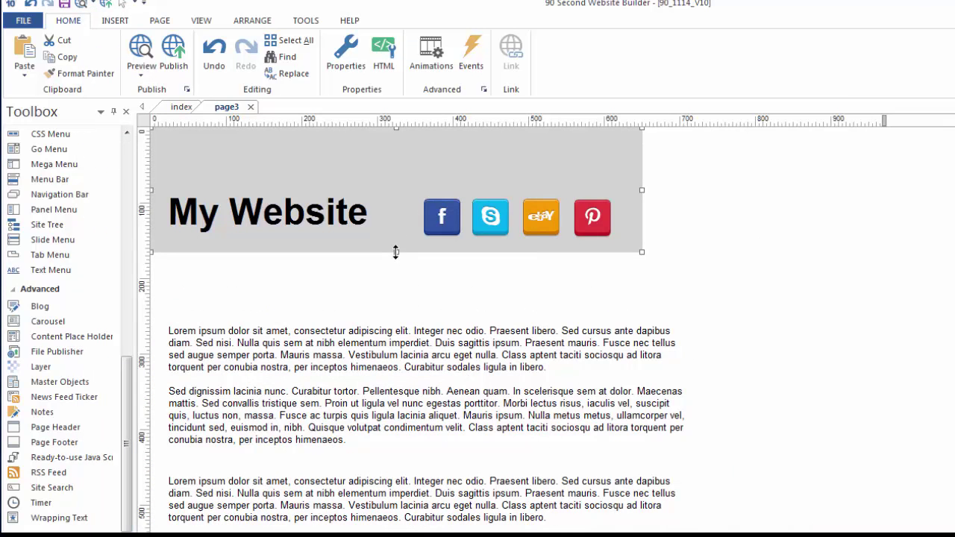
{"action": "left_click_drag", "start_coordinate": [396, 252], "coordinate": [390, 355]}
{"action": "left_click_drag", "start_coordinate": [305, 206], "coordinate": [299, 179]}
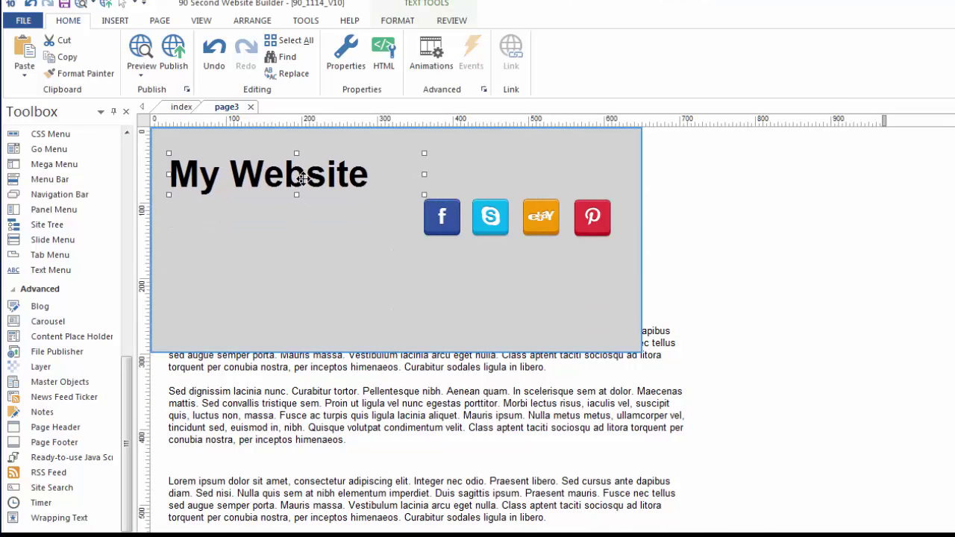
{"action": "left_click", "coordinate": [607, 271]}
{"action": "left_click", "coordinate": [598, 221]}
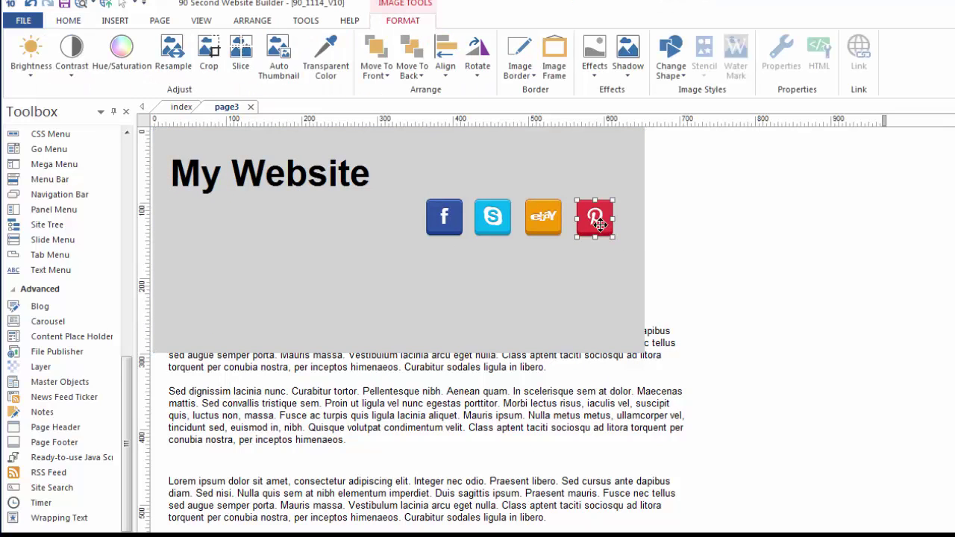
{"action": "left_click", "coordinate": [547, 225], "text": "shift"}
{"action": "left_click", "coordinate": [492, 223], "text": "shift"}
{"action": "left_click", "coordinate": [454, 222], "text": "shift"}
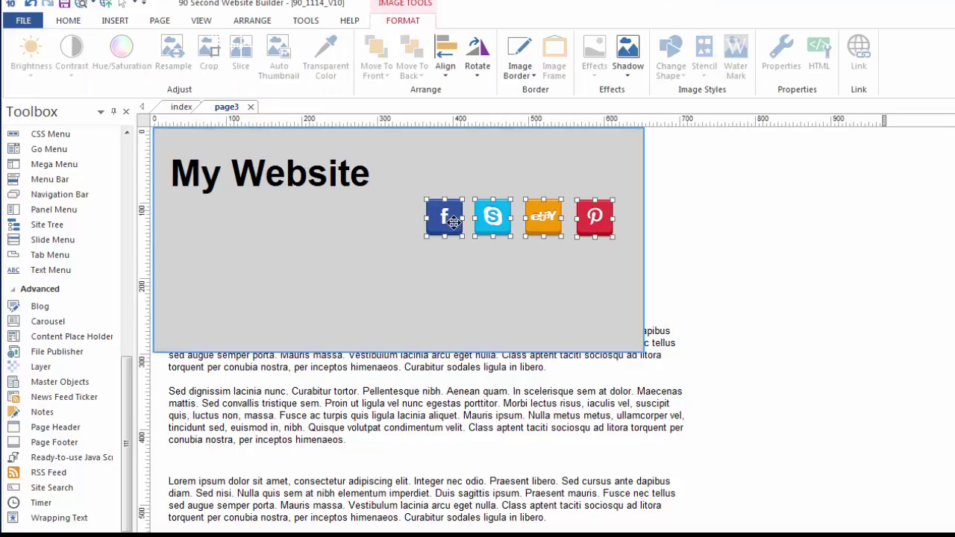
{"action": "left_click_drag", "start_coordinate": [497, 218], "coordinate": [246, 238]}
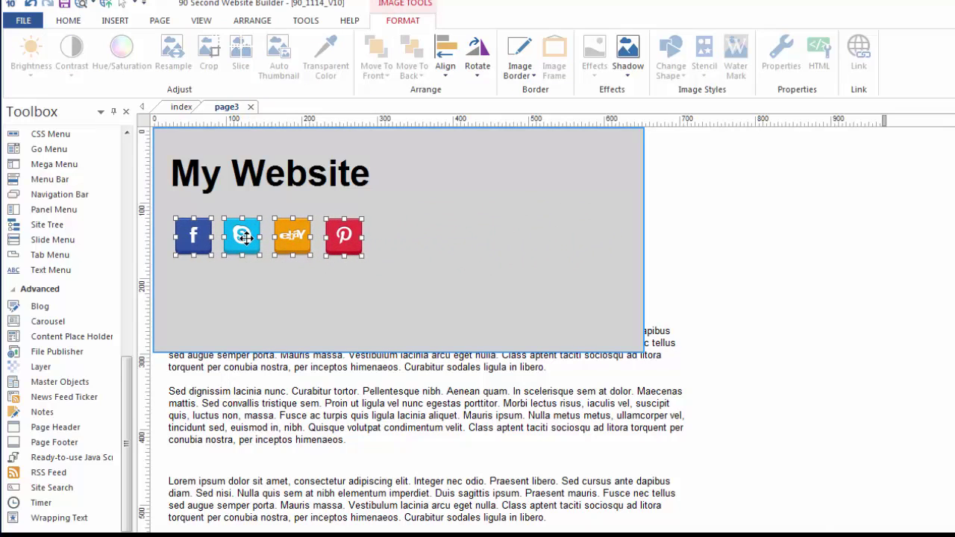
Step: Narrow and shorten the panel to fit its contents and clear the text
{"action": "left_click", "coordinate": [593, 267]}
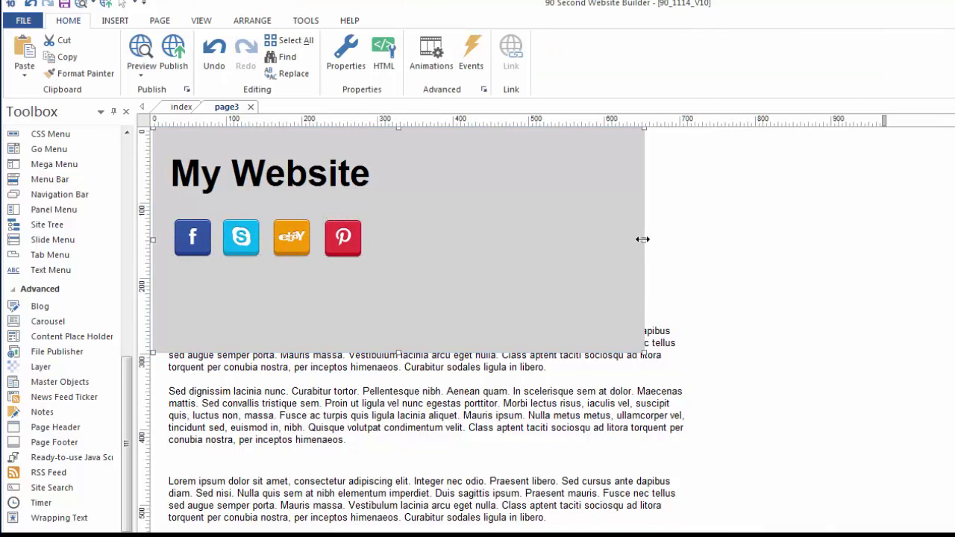
{"action": "left_click_drag", "start_coordinate": [643, 239], "coordinate": [429, 239]}
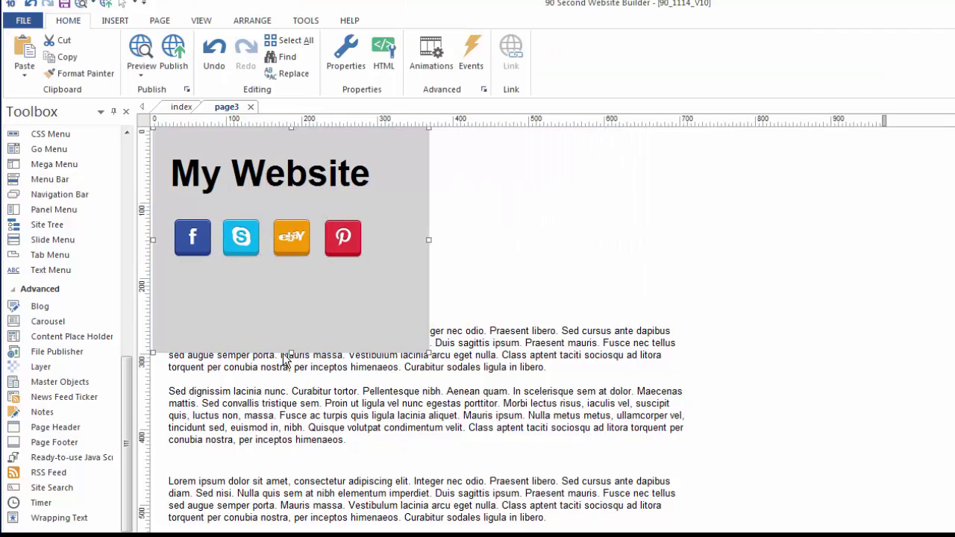
{"action": "left_click_drag", "start_coordinate": [290, 353], "coordinate": [292, 301]}
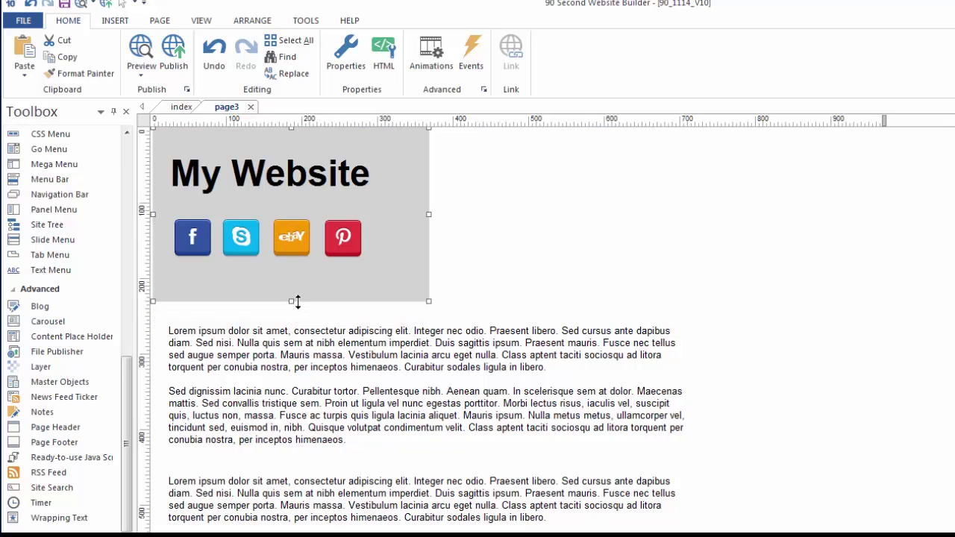
Step: Give the panel a light blue background colour in its layer style settings
{"action": "double_click", "coordinate": [389, 273]}
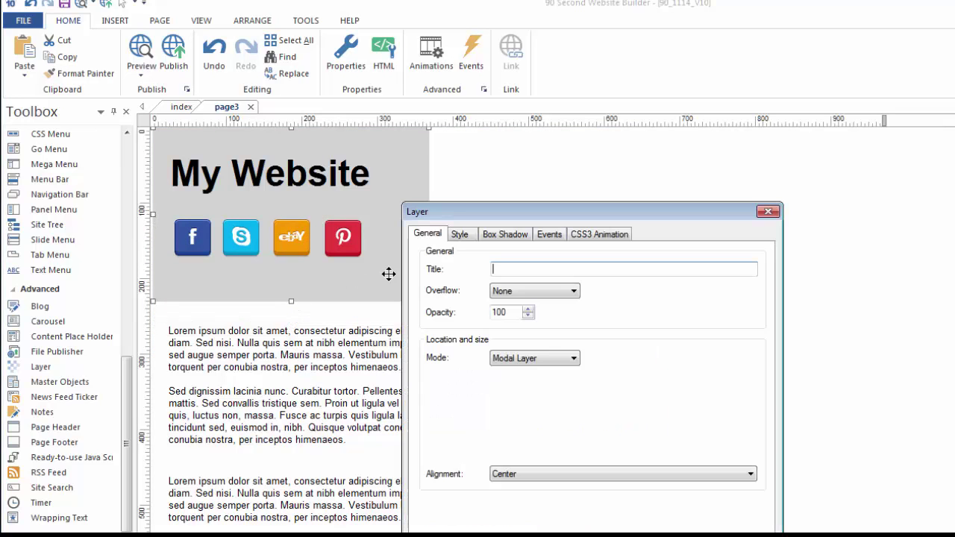
{"action": "left_click", "coordinate": [459, 234]}
{"action": "left_click", "coordinate": [601, 335]}
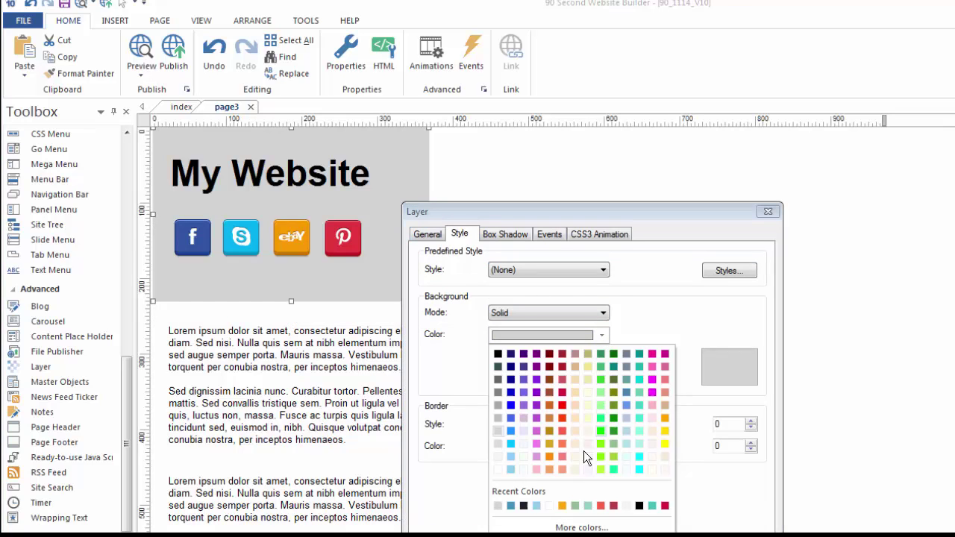
{"action": "left_click", "coordinate": [511, 457]}
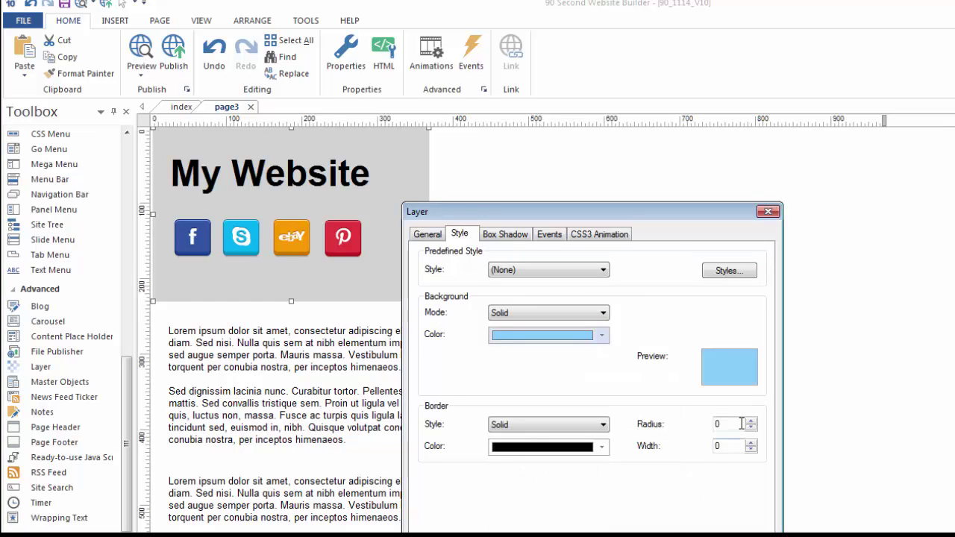
{"action": "key", "text": "Return"}
Step: Dismiss the light blue My Website popup in the Firefox preview
{"action": "left_click", "coordinate": [521, 235]}
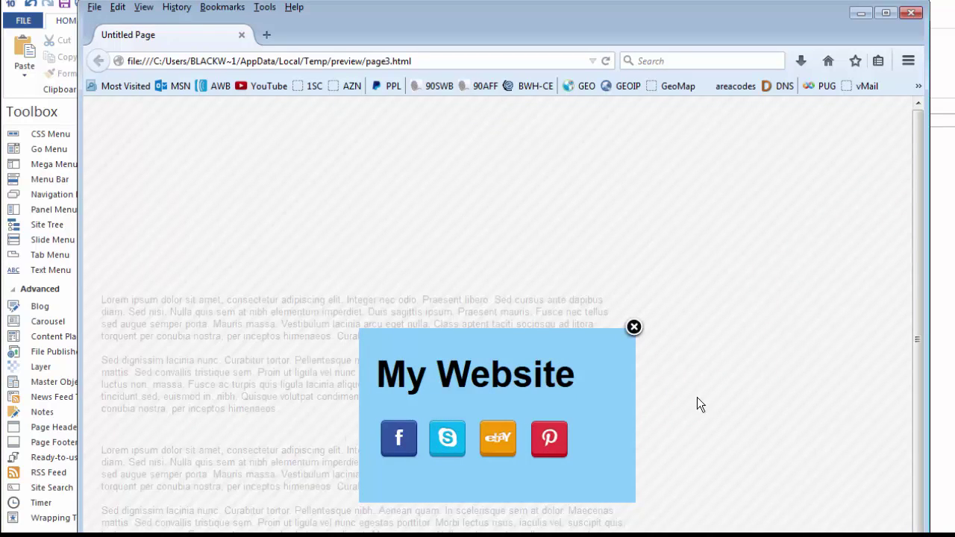
{"action": "left_click", "coordinate": [633, 329]}
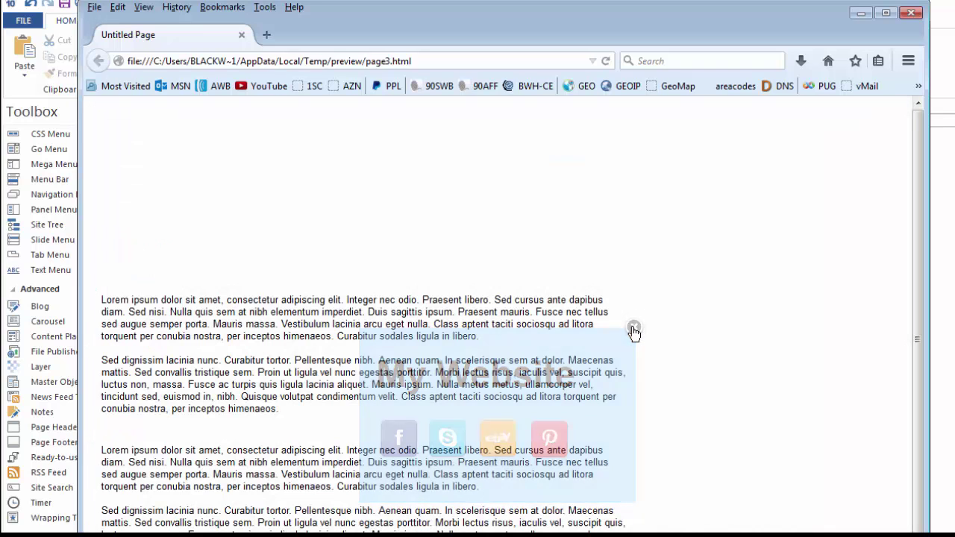
Step: Change the light blue header box's mode from Modal Layer to Panel Layer
{"action": "left_click", "coordinate": [911, 13]}
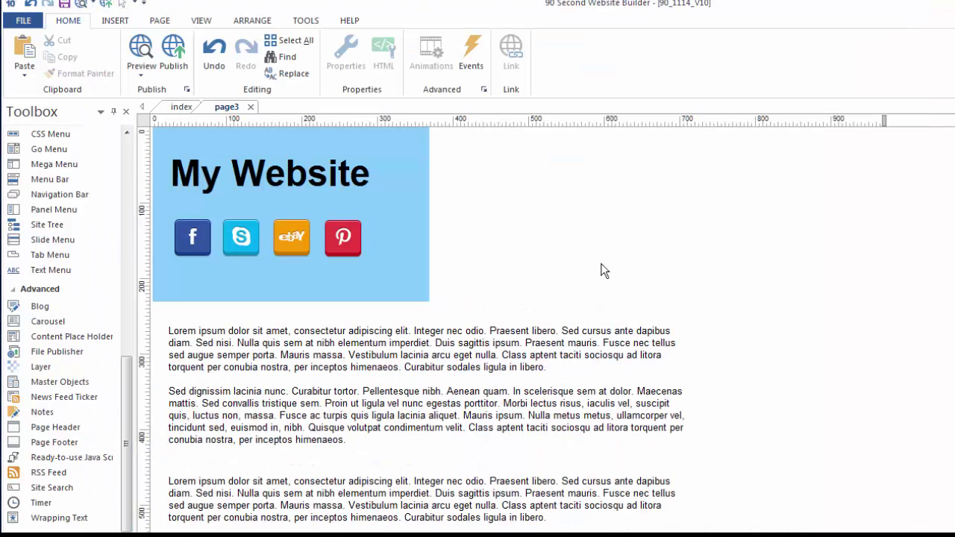
{"action": "left_click", "coordinate": [420, 213]}
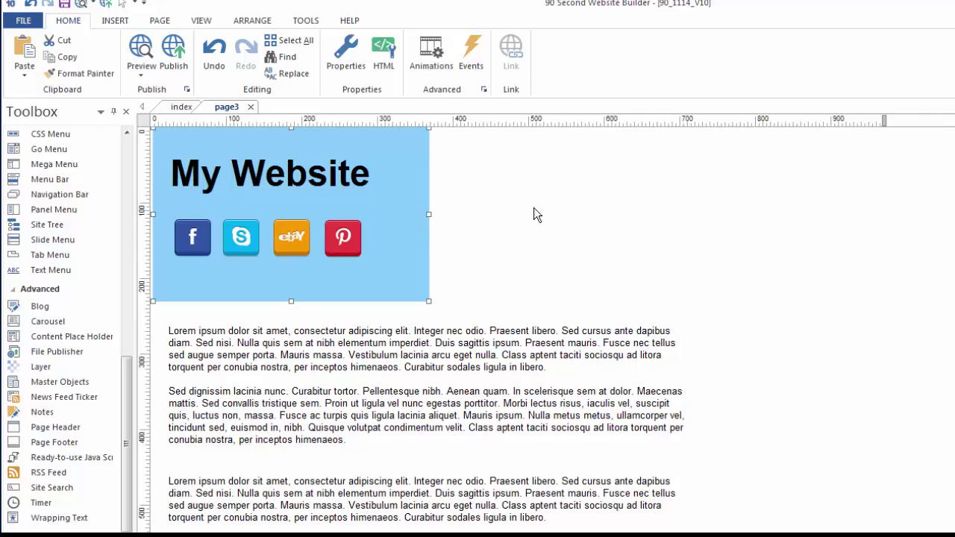
{"action": "double_click", "coordinate": [398, 207]}
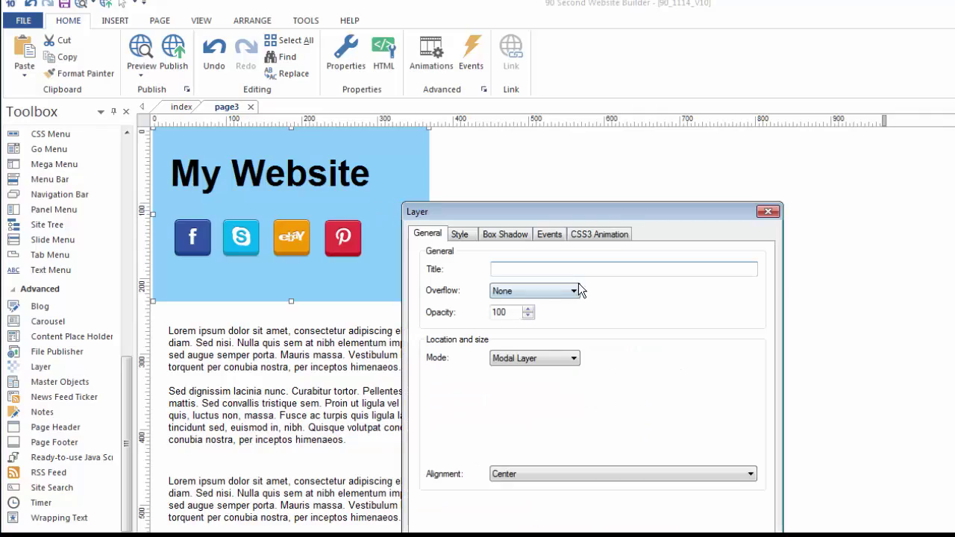
{"action": "left_click", "coordinate": [532, 355]}
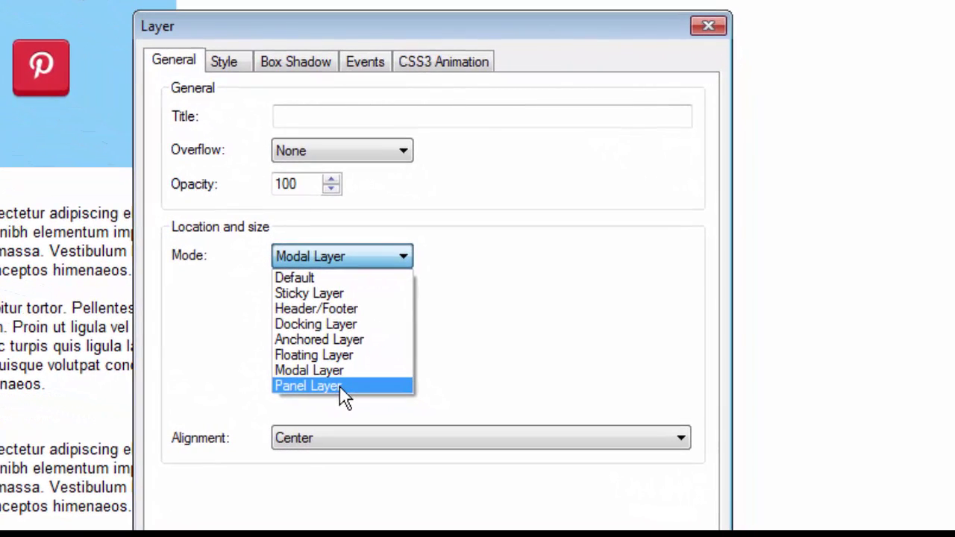
{"action": "left_click", "coordinate": [339, 387]}
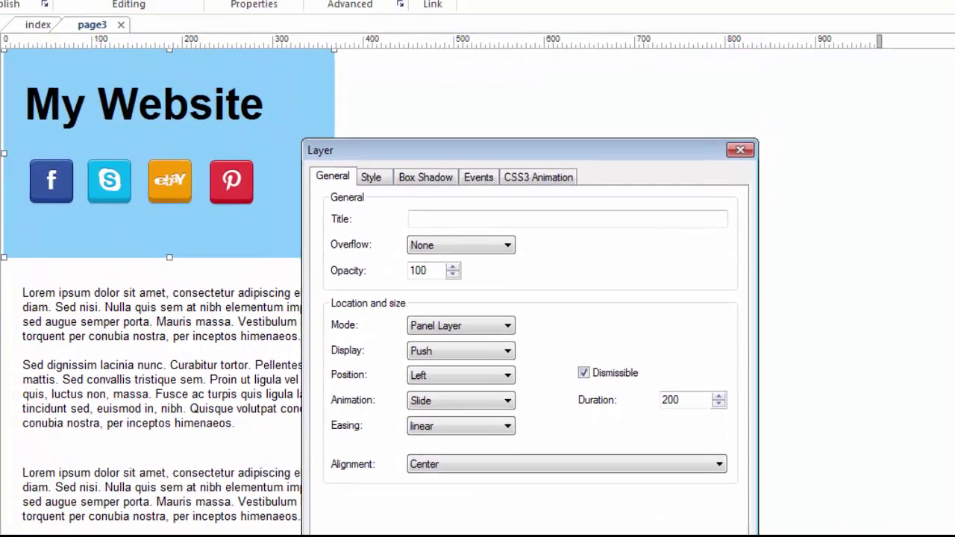
{"action": "key", "text": "Return"}
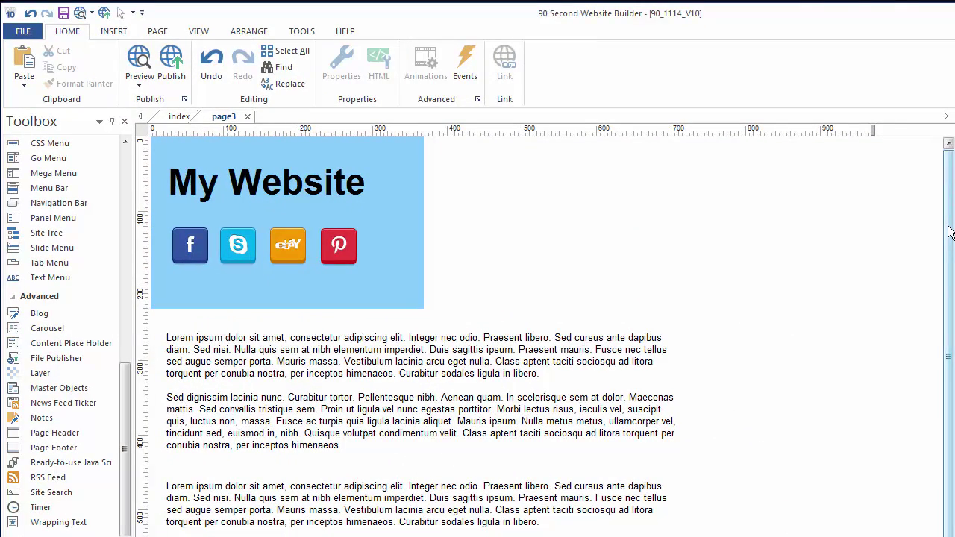
Step: Paste the red circle image and place it right of the My Website panel
{"action": "left_click_drag", "start_coordinate": [948, 231], "coordinate": [945, 421]}
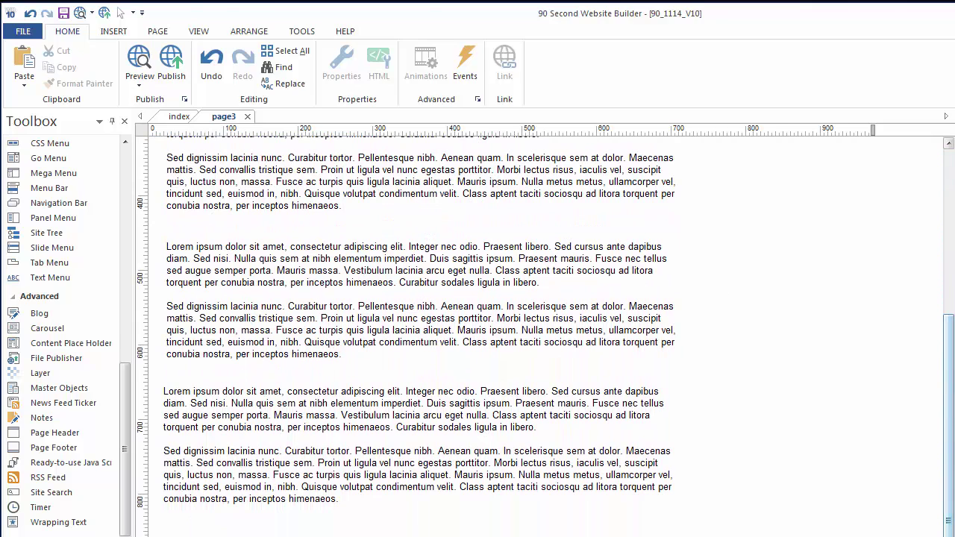
{"action": "key", "text": "ctrl+v"}
{"action": "left_click_drag", "start_coordinate": [873, 503], "coordinate": [761, 228]}
{"action": "scroll", "coordinate": [820, 411], "scroll_direction": "up", "scroll_amount": 5}
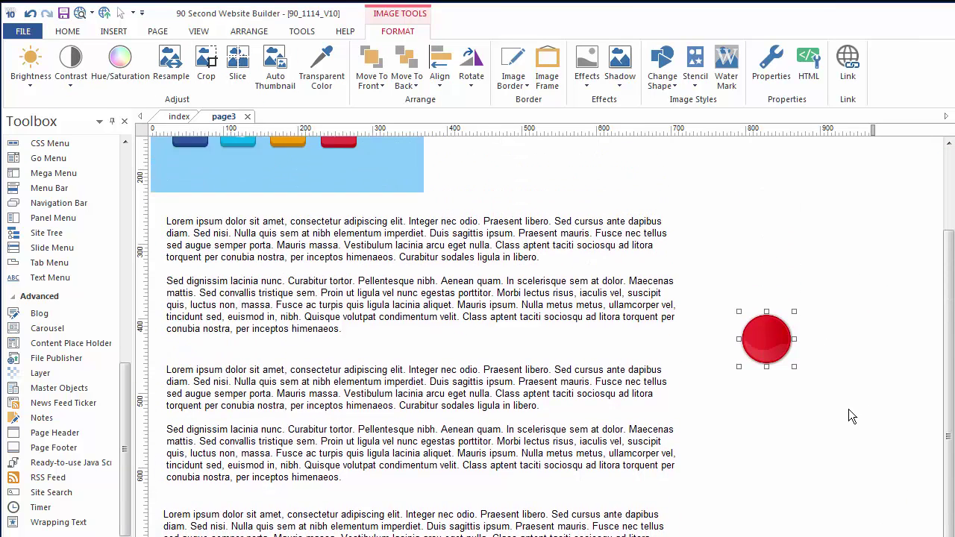
{"action": "left_click_drag", "start_coordinate": [767, 457], "coordinate": [546, 237]}
Step: Confirm the red circle's onclick event shows Layer1, then preview page3
{"action": "double_click", "coordinate": [545, 238]}
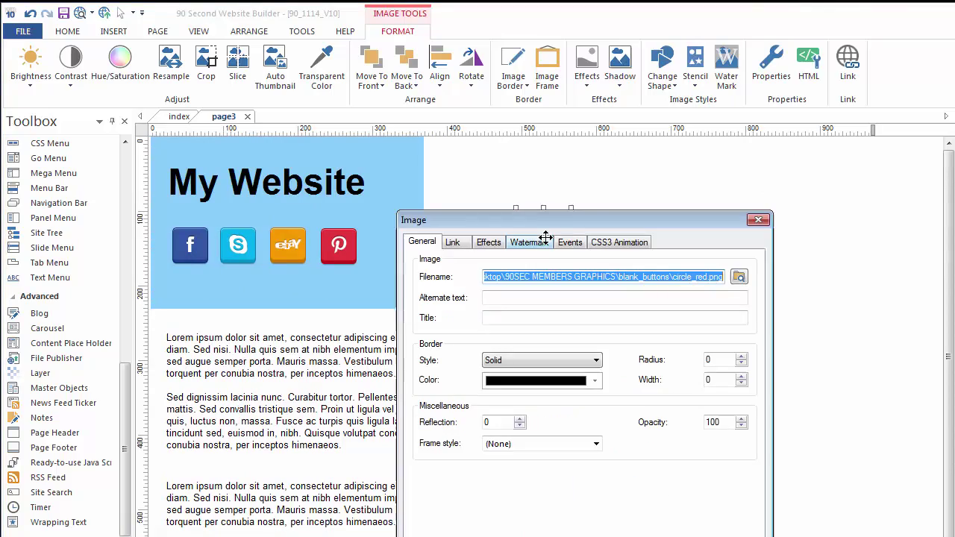
{"action": "left_click", "coordinate": [565, 246]}
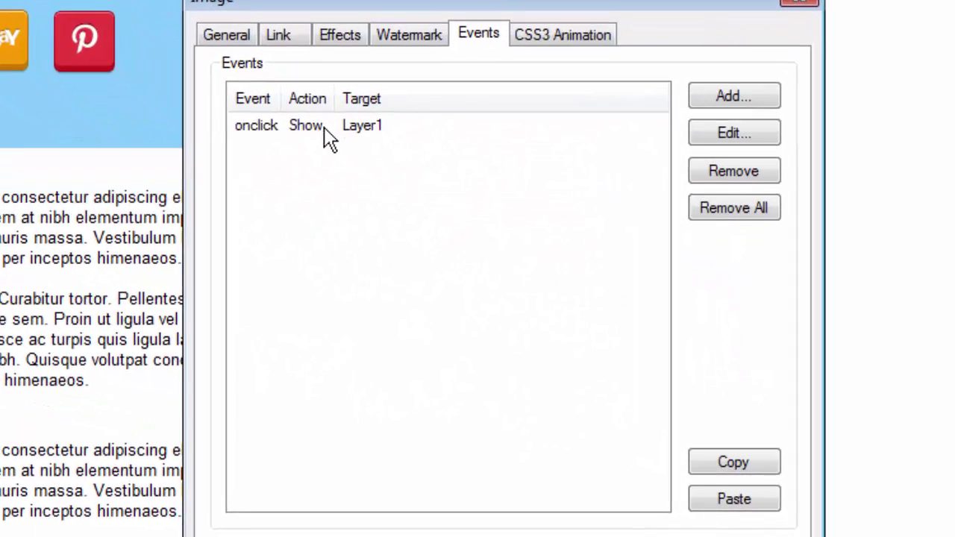
{"action": "left_click", "coordinate": [415, 226]}
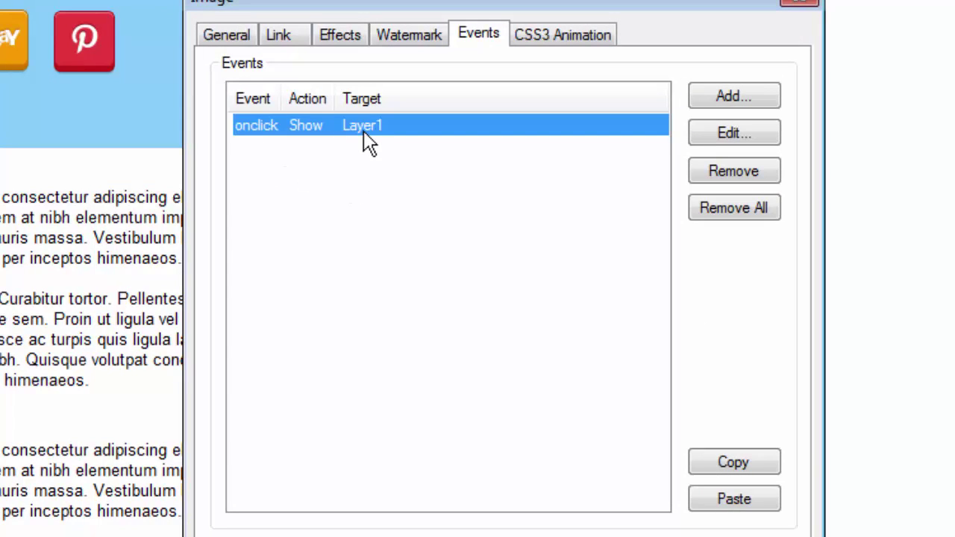
{"action": "left_click", "coordinate": [712, 132]}
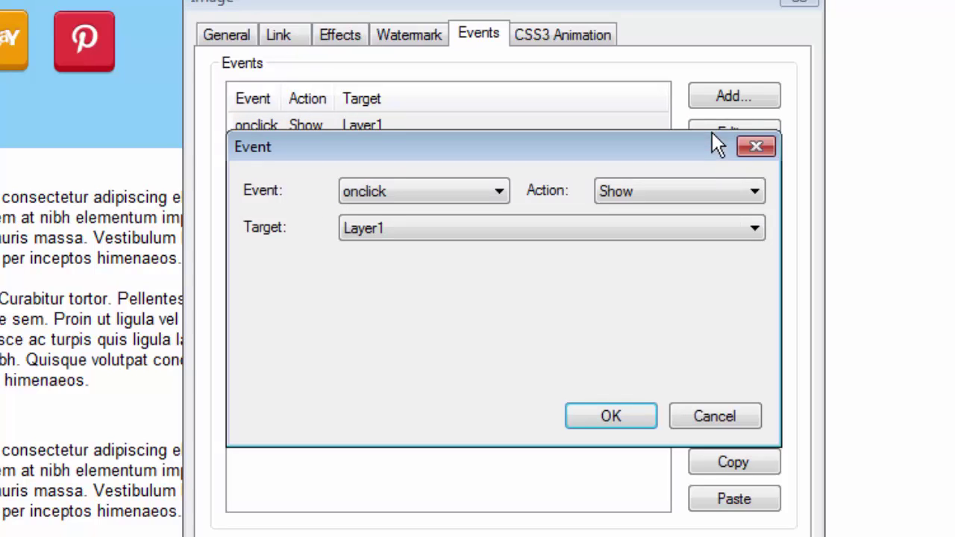
{"action": "left_click", "coordinate": [714, 415]}
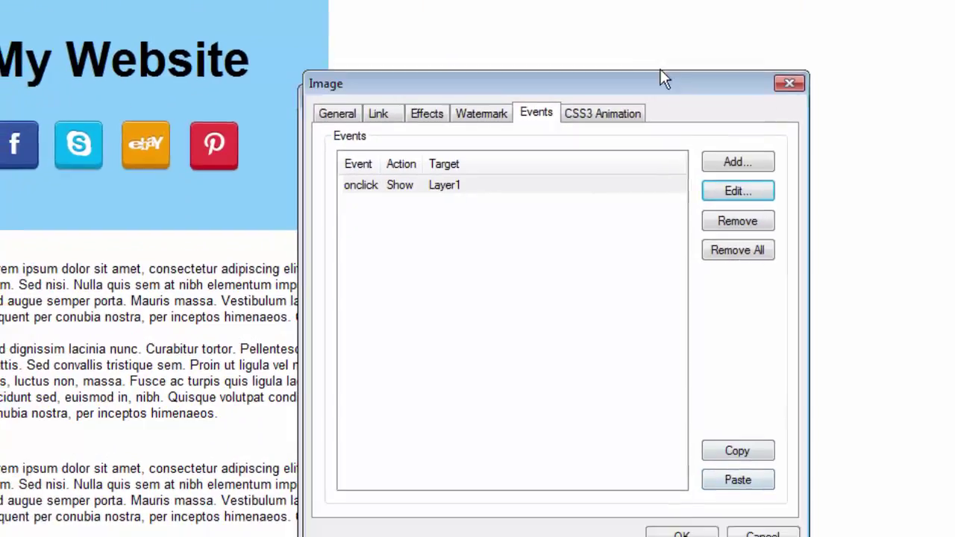
{"action": "left_click", "coordinate": [681, 534]}
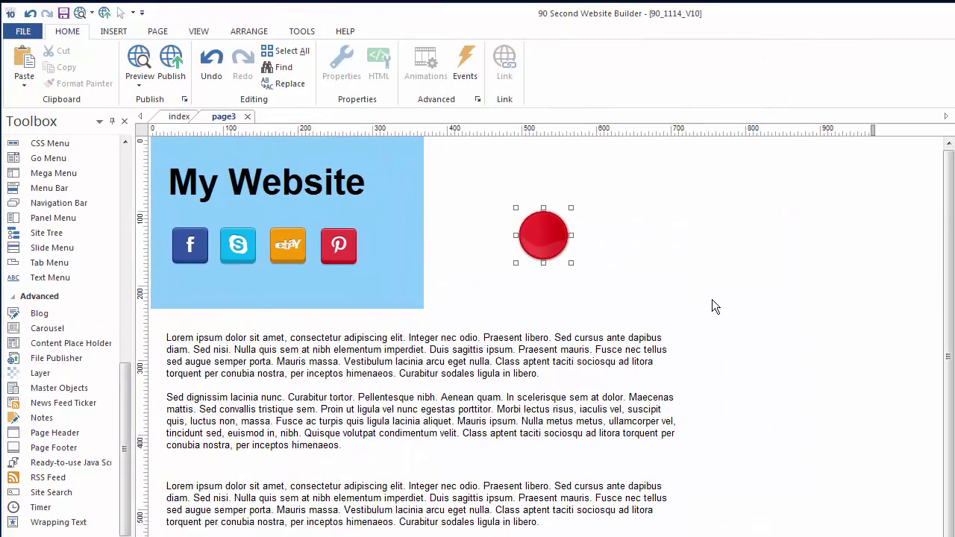
{"action": "left_click", "coordinate": [712, 299]}
{"action": "key", "text": "F5"}
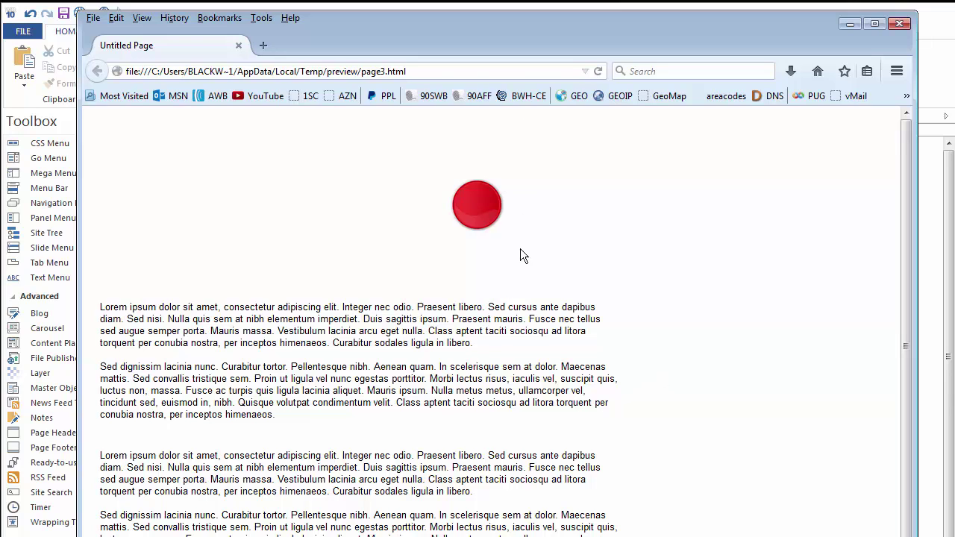
Step: Click the red button to slide in the My Website panel, then close the preview
{"action": "left_click", "coordinate": [480, 209]}
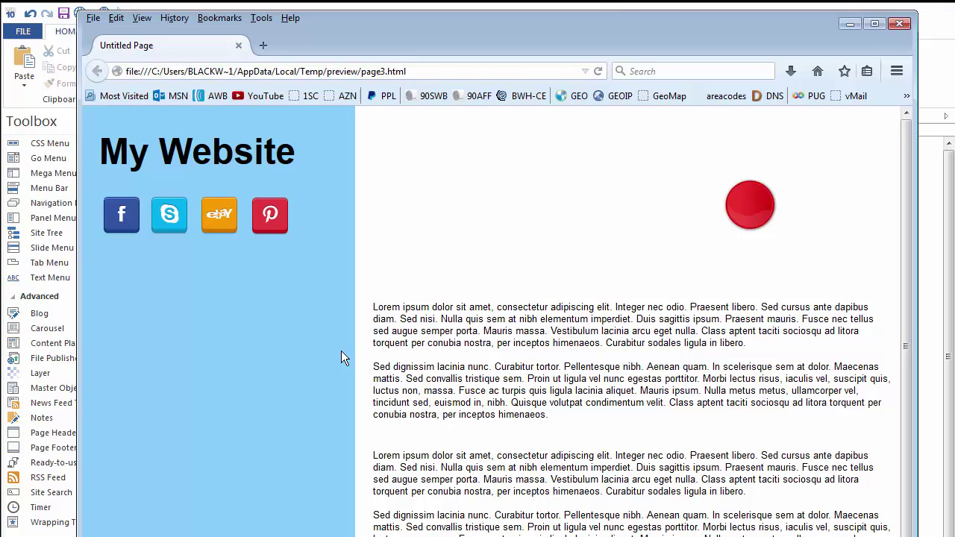
{"action": "left_click", "coordinate": [900, 25]}
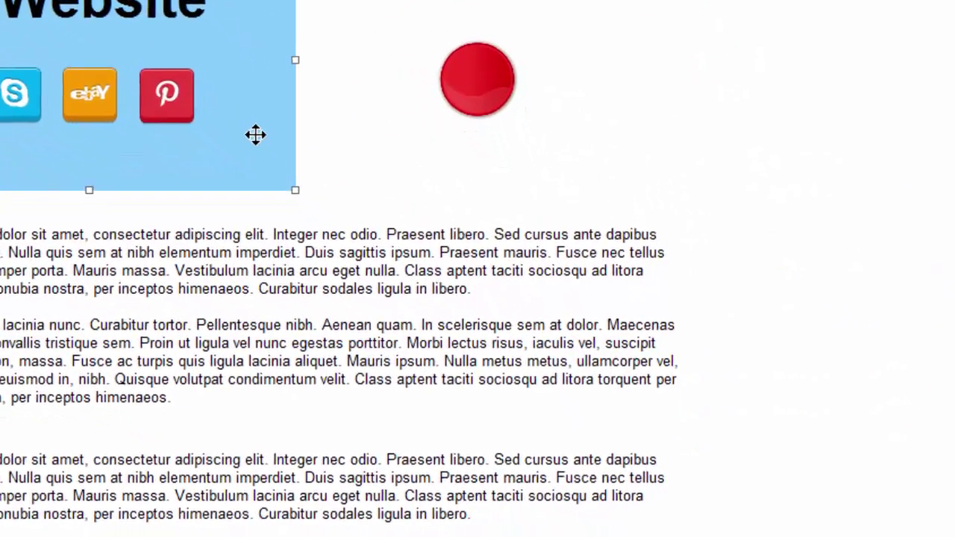
Step: Set the panel layer to linear easing, 400 duration, and Overlay display
{"action": "double_click", "coordinate": [255, 134]}
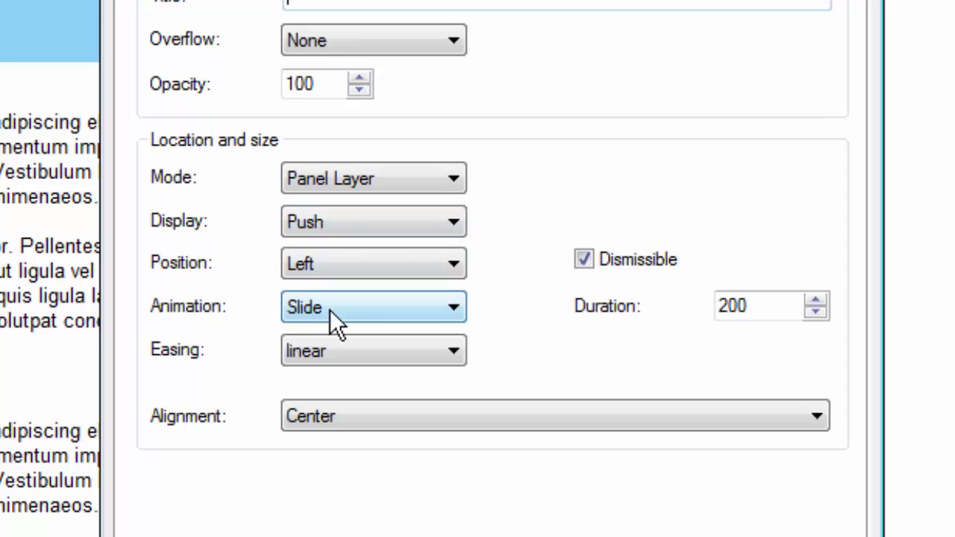
{"action": "left_click", "coordinate": [324, 355]}
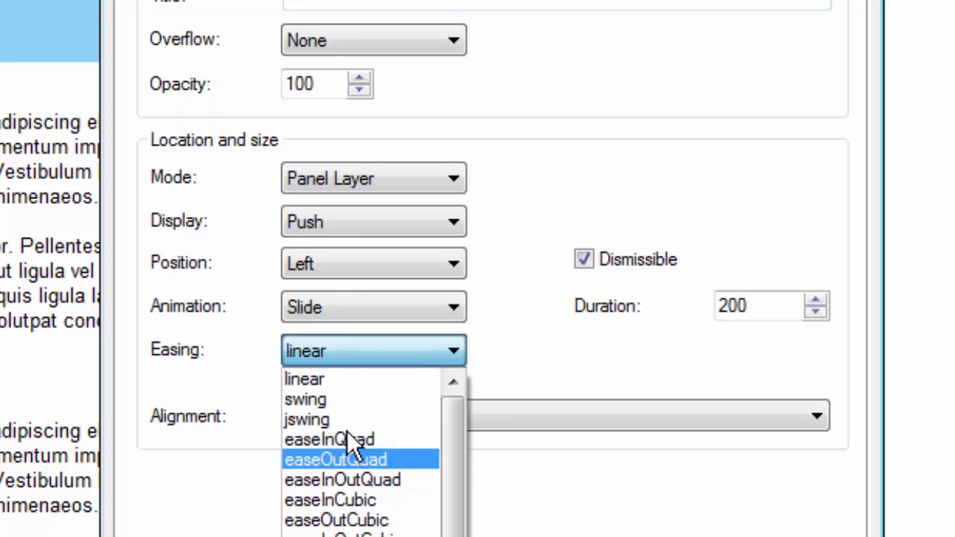
{"action": "left_click", "coordinate": [299, 381]}
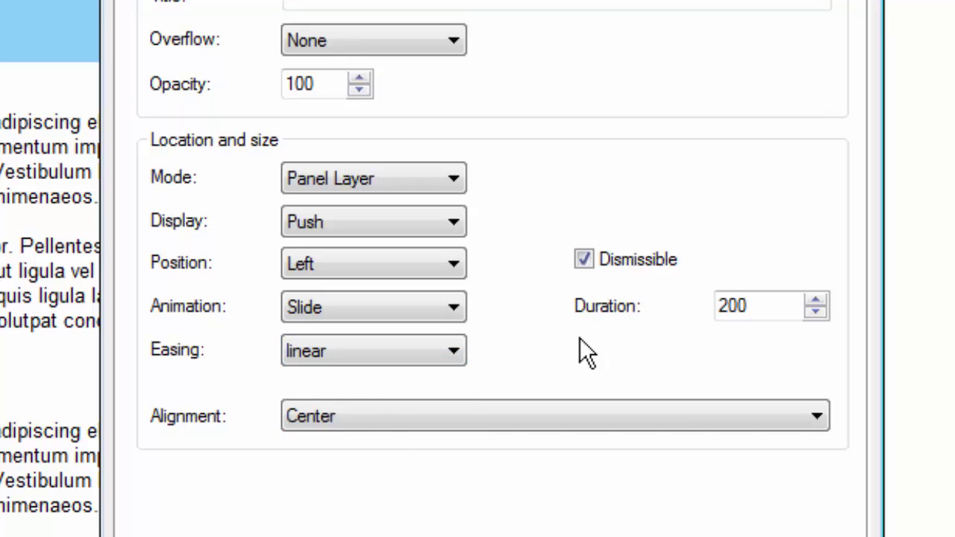
{"action": "left_click_drag", "start_coordinate": [755, 305], "coordinate": [710, 305]}
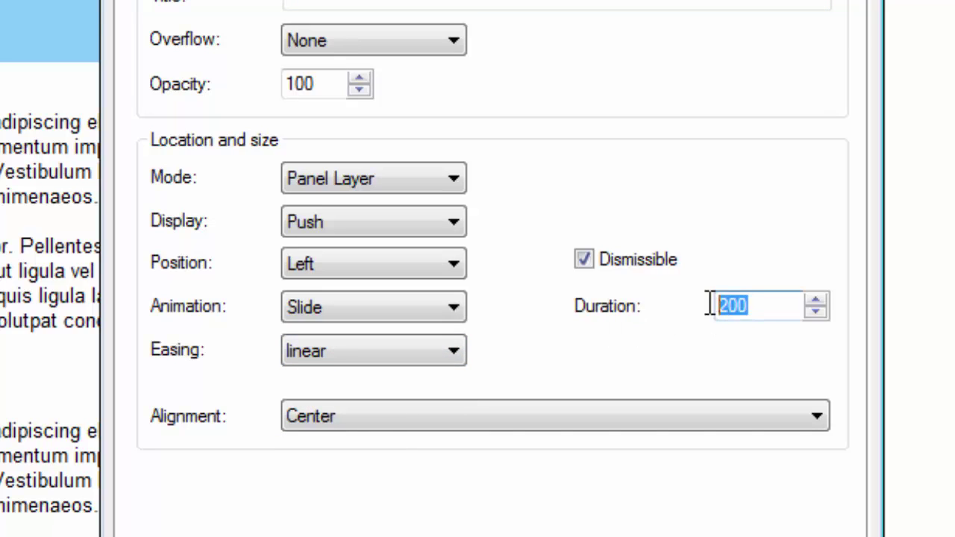
{"action": "type", "text": "400"}
{"action": "left_click", "coordinate": [453, 223]}
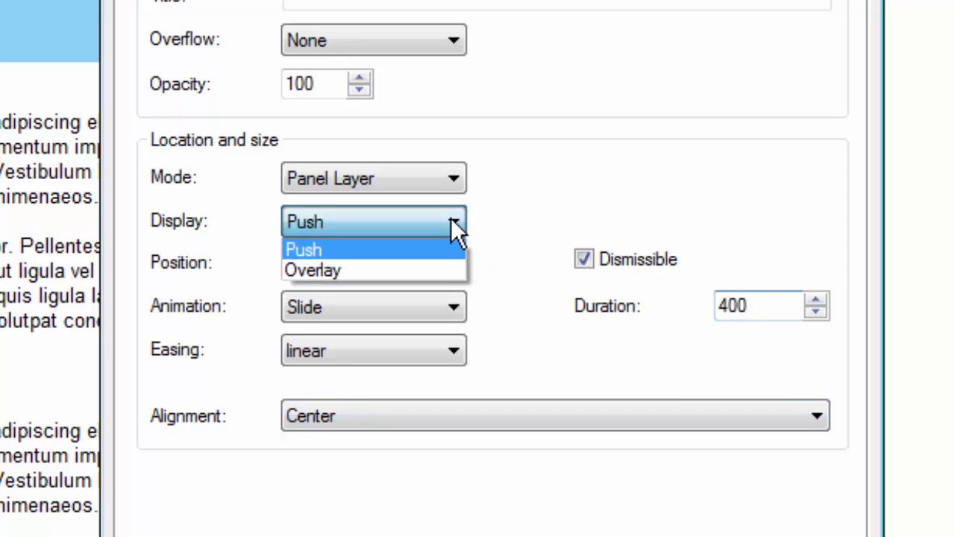
{"action": "left_click", "coordinate": [336, 271]}
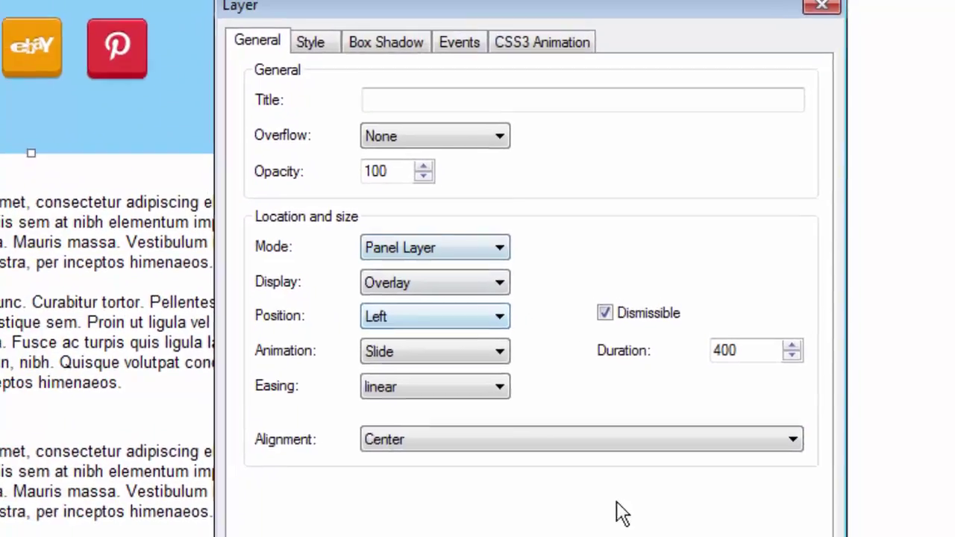
{"action": "key", "text": "Return"}
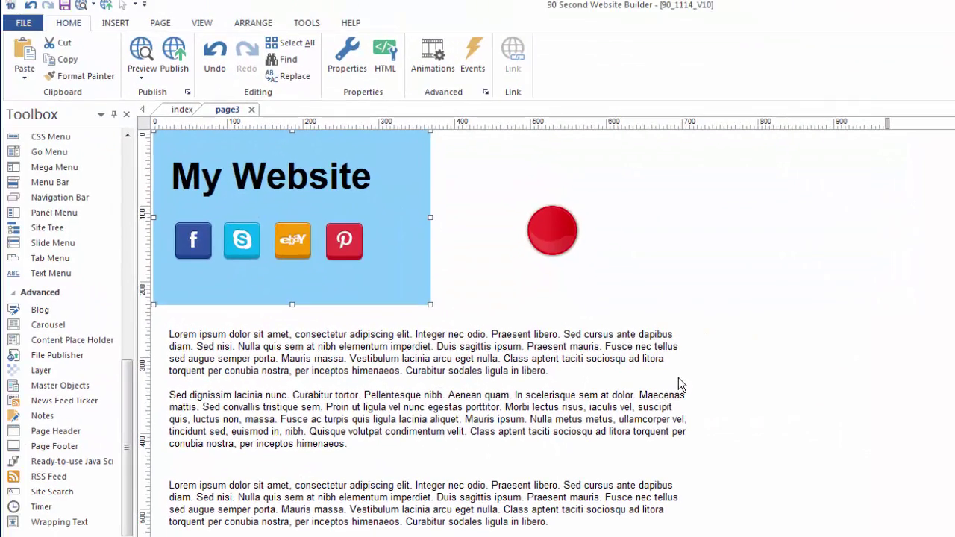
Step: Preview page3 in Firefox and check that the red button slides the My Website panel over the text
{"action": "key", "text": "F5"}
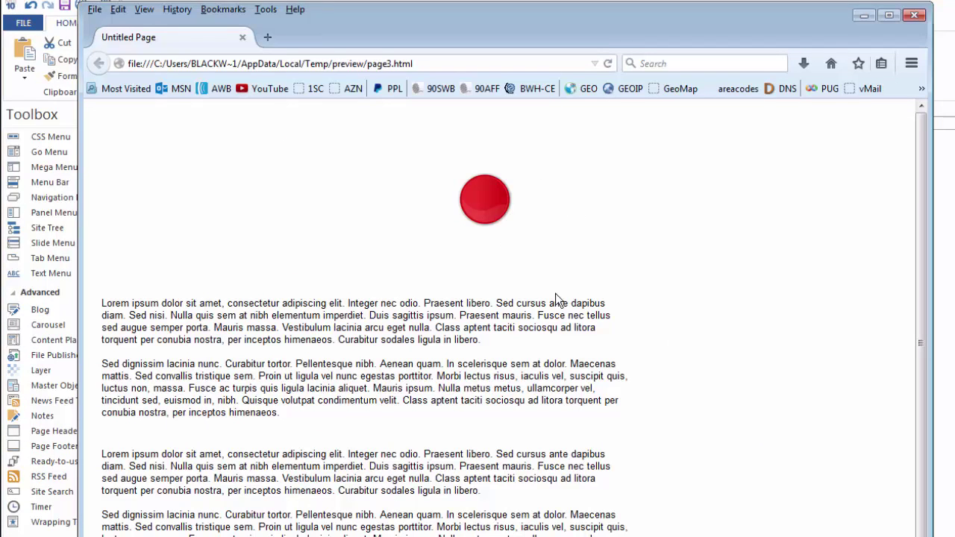
{"action": "left_click", "coordinate": [487, 205]}
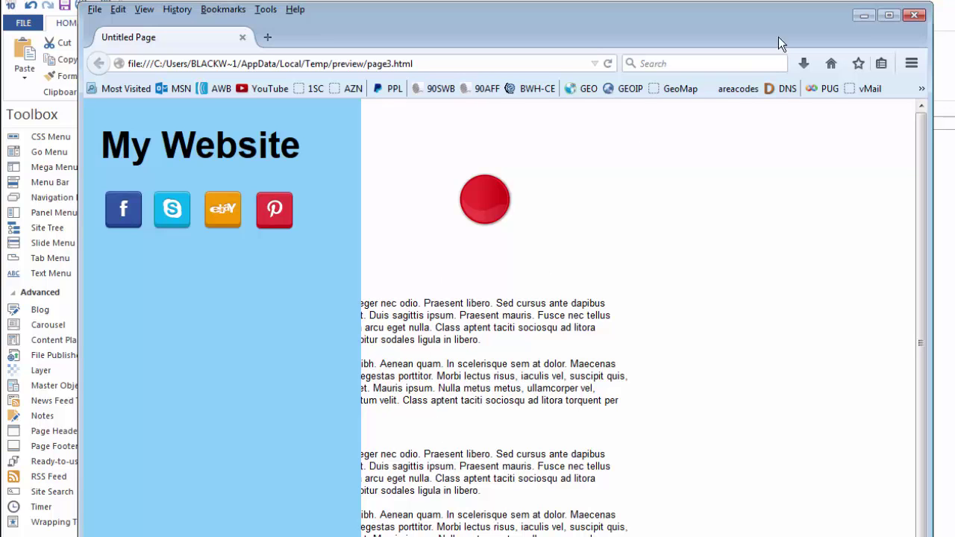
Step: Close the preview, reopen and dismiss the header layer's properties unchanged, and switch to the index page
{"action": "left_click", "coordinate": [915, 16]}
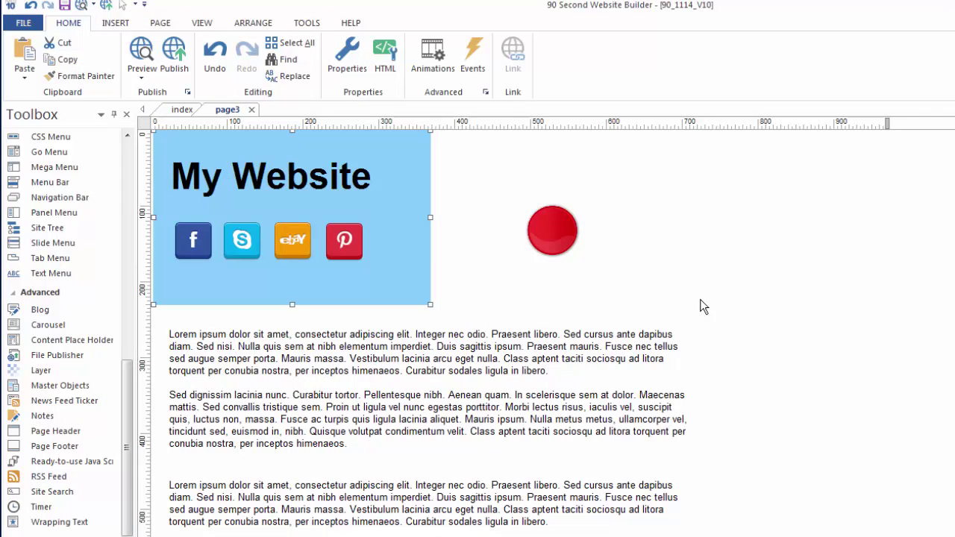
{"action": "double_click", "coordinate": [406, 253]}
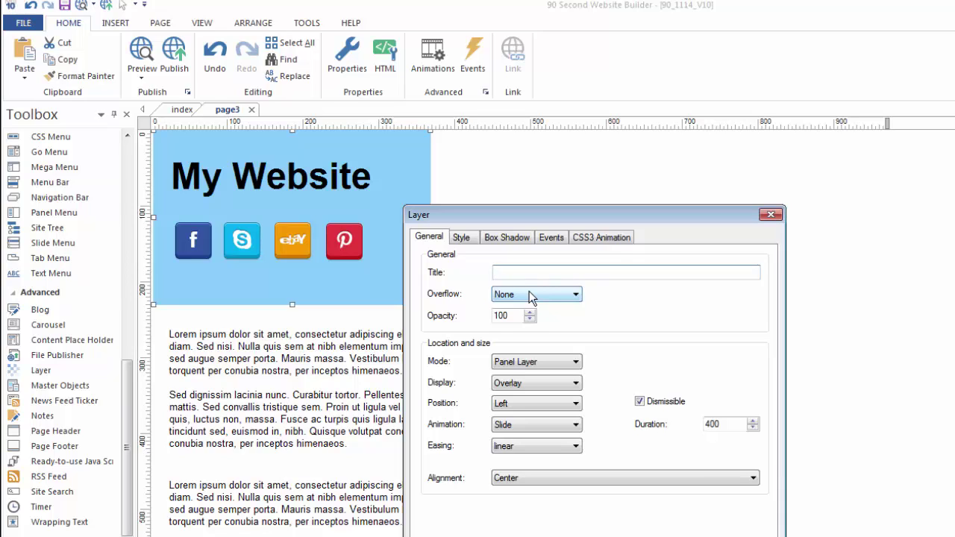
{"action": "left_click", "coordinate": [771, 214]}
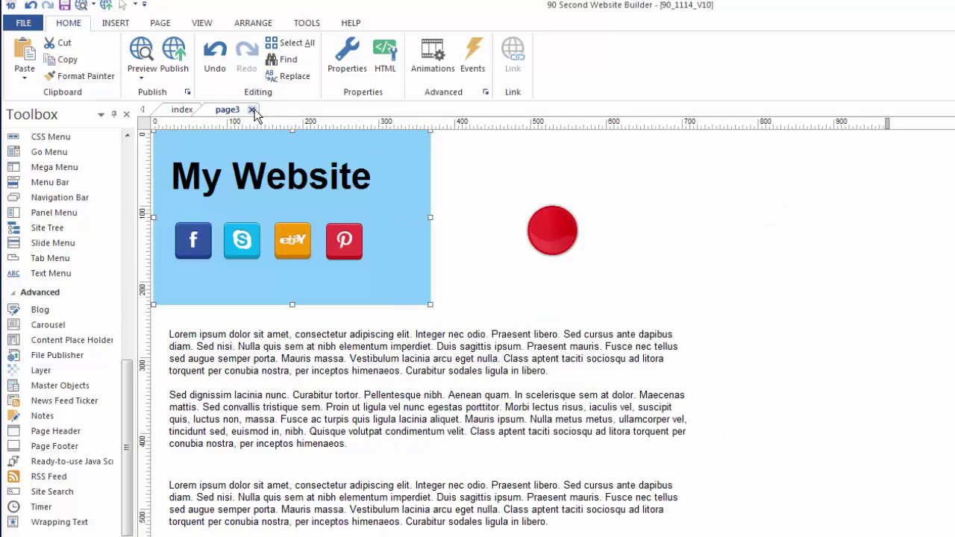
{"action": "left_click", "coordinate": [182, 110]}
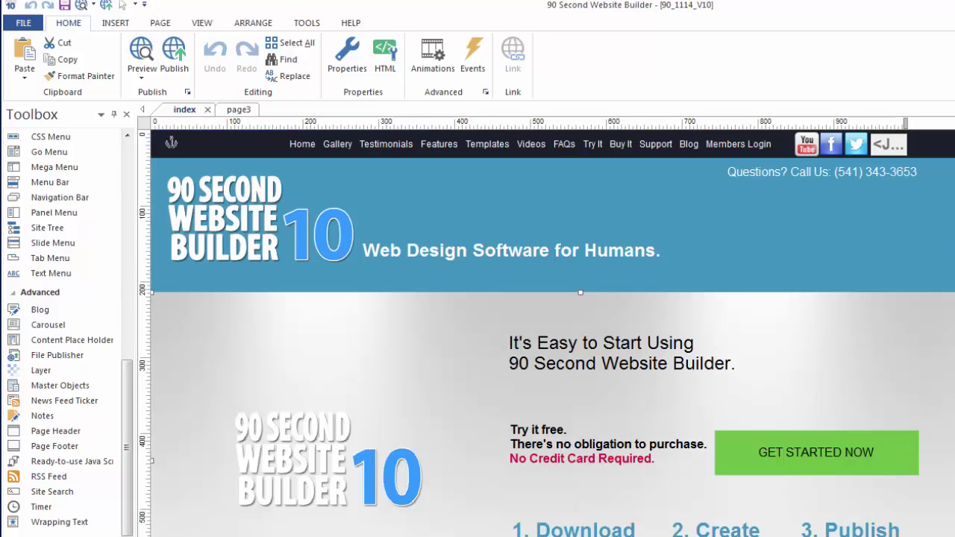
{"action": "scroll", "coordinate": [552, 332], "scroll_direction": "down", "scroll_amount": 6}
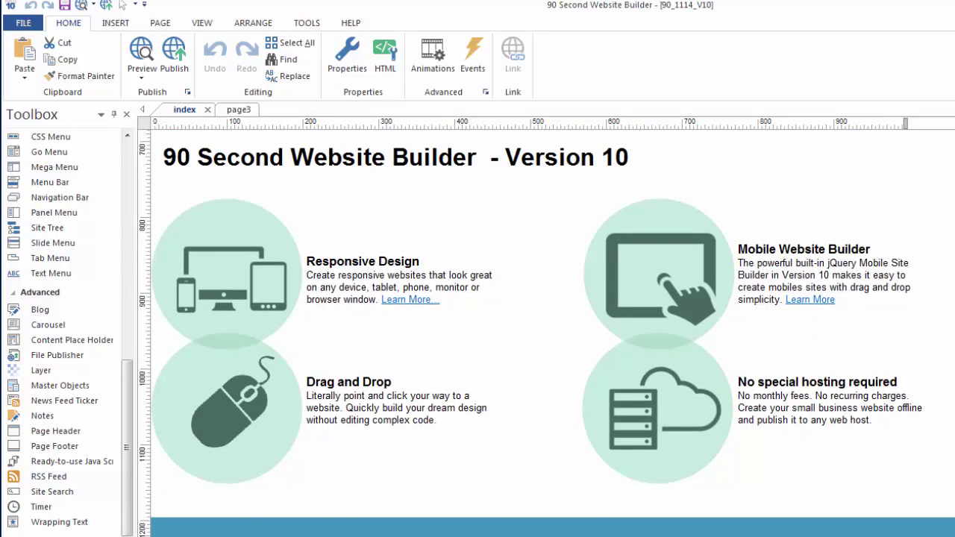
{"action": "scroll", "coordinate": [552, 332], "scroll_direction": "up", "scroll_amount": 4}
{"action": "scroll", "coordinate": [552, 332], "scroll_direction": "up", "scroll_amount": 4}
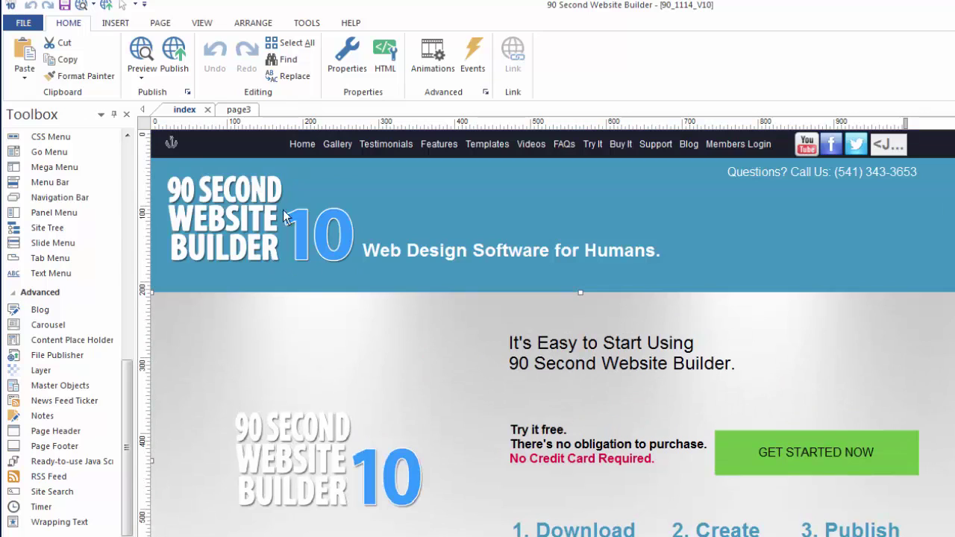
{"action": "left_click", "coordinate": [219, 137]}
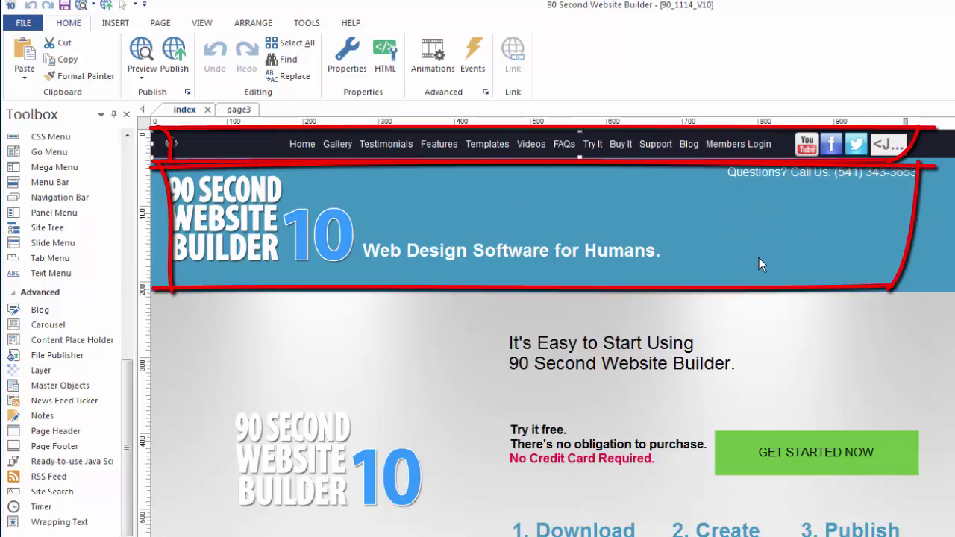
{"action": "double_click", "coordinate": [817, 246]}
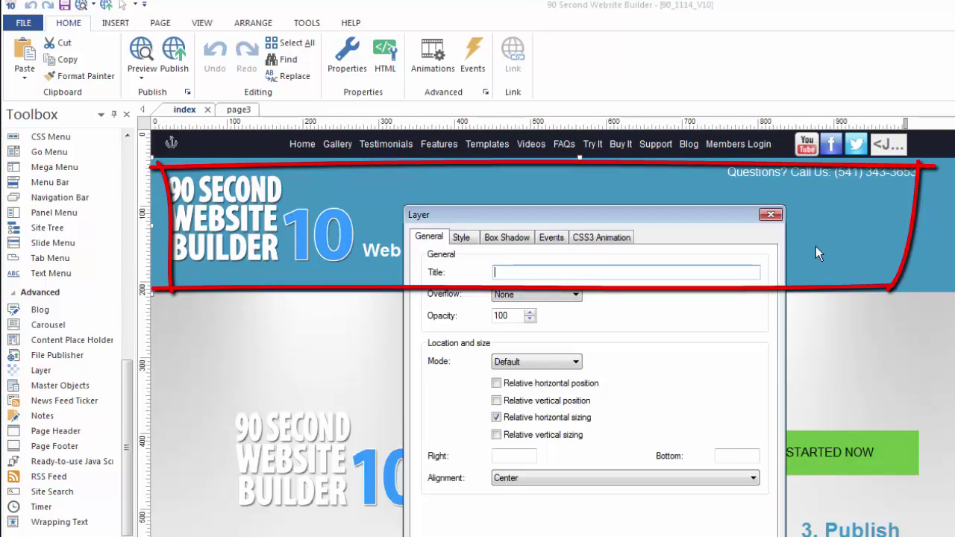
{"action": "left_click", "coordinate": [465, 239]}
{"action": "left_click", "coordinate": [431, 238]}
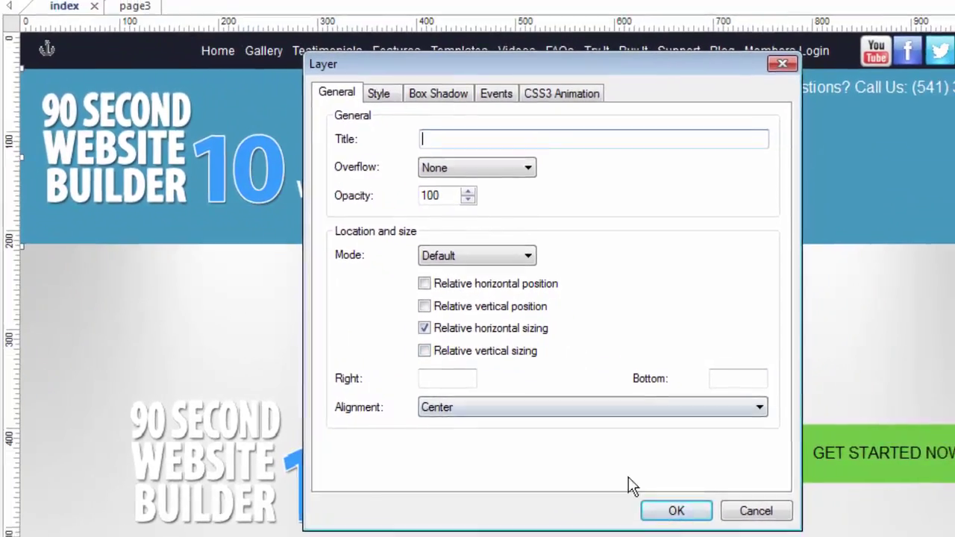
{"action": "left_click", "coordinate": [676, 510]}
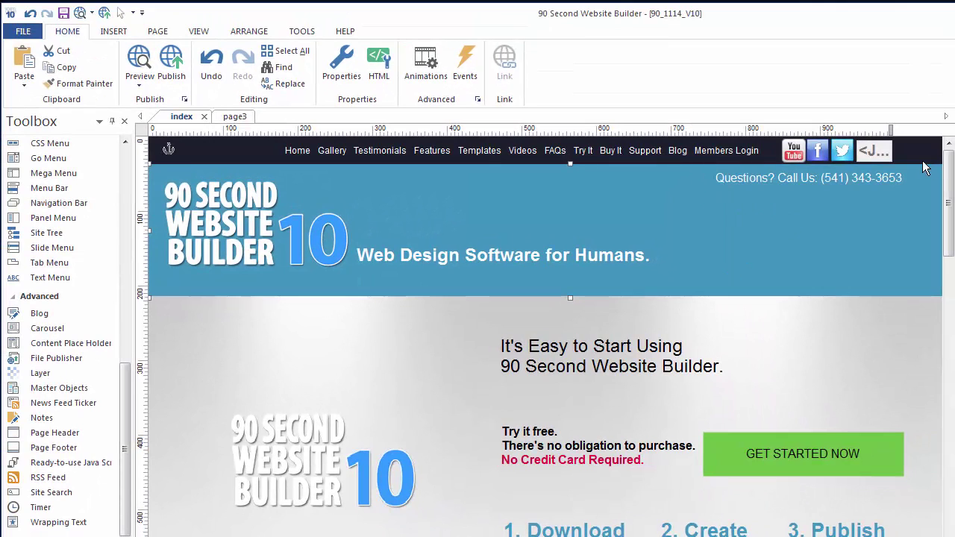
Step: Scroll through the index page's sections, then generate an index.html preview in the browser
{"action": "scroll", "coordinate": [817, 313], "scroll_direction": "down", "scroll_amount": 4}
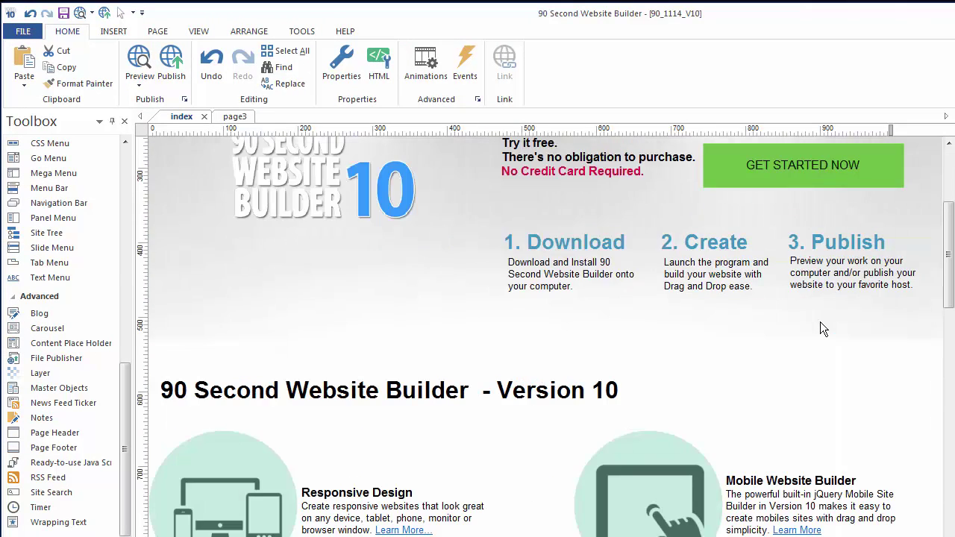
{"action": "scroll", "coordinate": [820, 321], "scroll_direction": "down", "scroll_amount": 9}
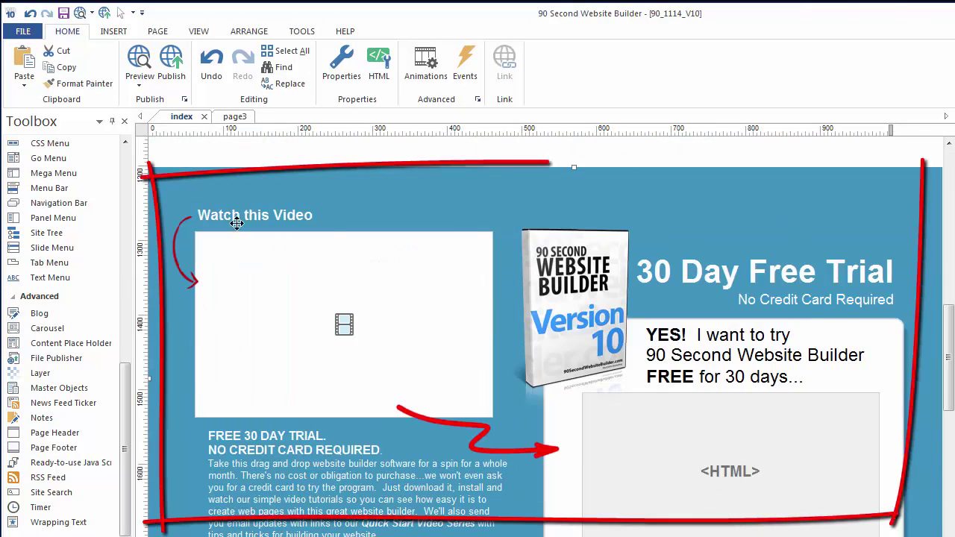
{"action": "scroll", "coordinate": [576, 445], "scroll_direction": "down", "scroll_amount": 5}
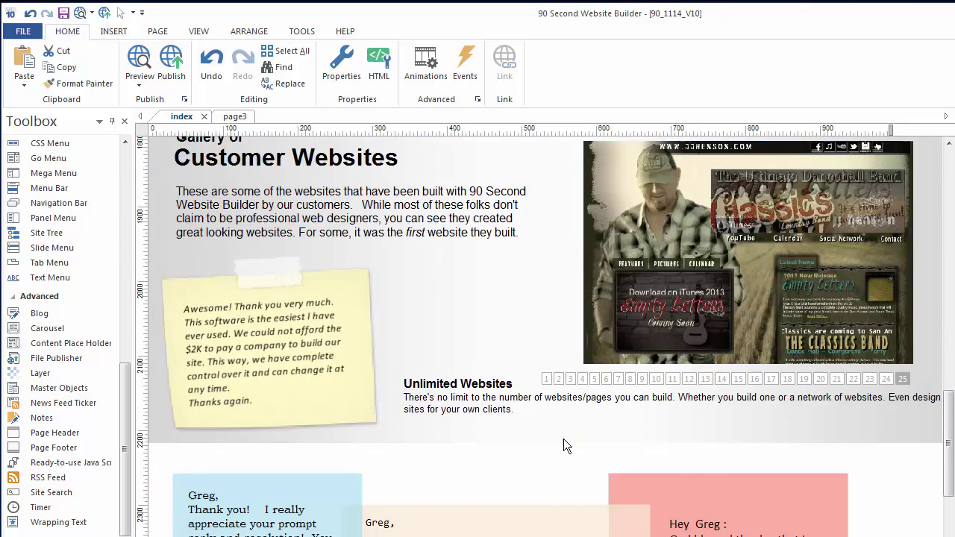
{"action": "scroll", "coordinate": [563, 440], "scroll_direction": "down", "scroll_amount": 1}
{"action": "scroll", "coordinate": [414, 260], "scroll_direction": "up", "scroll_amount": 2}
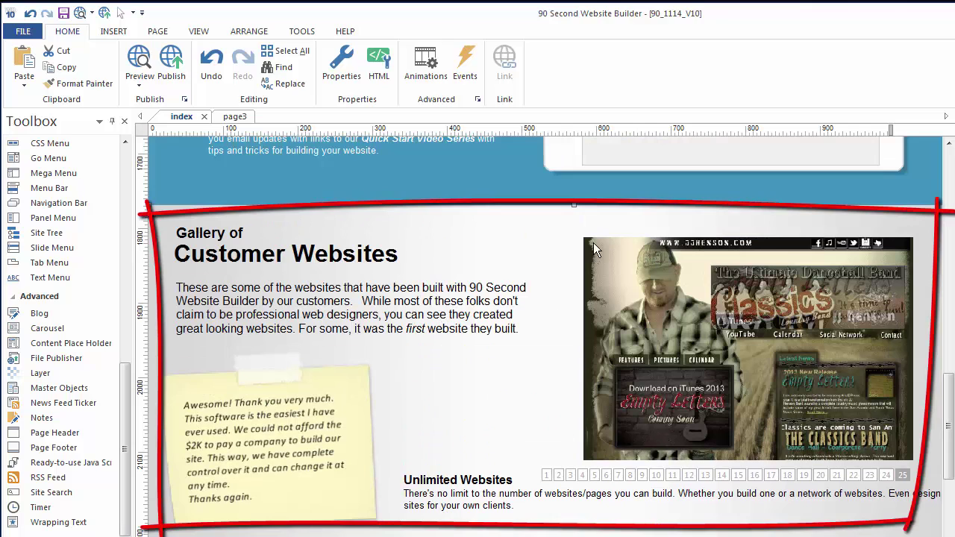
{"action": "scroll", "coordinate": [425, 354], "scroll_direction": "down", "scroll_amount": 6}
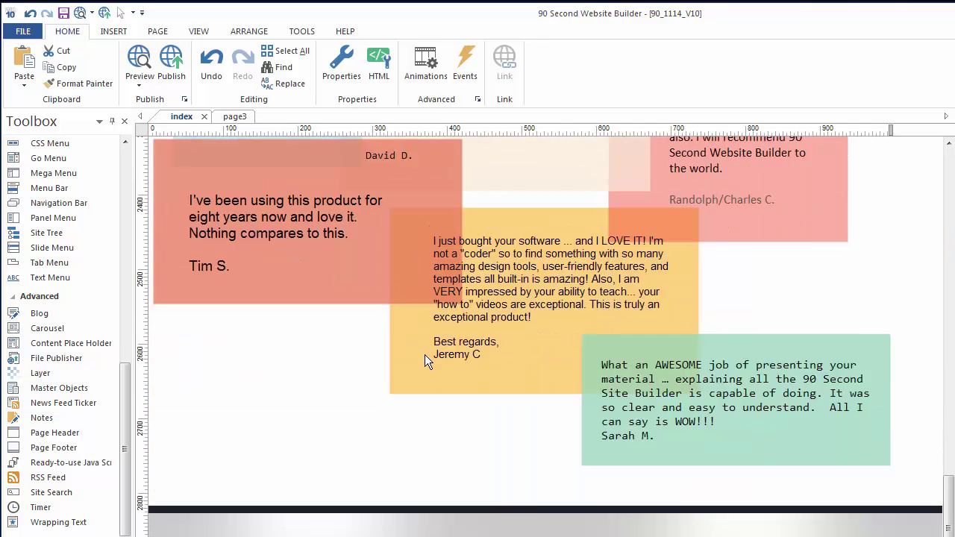
{"action": "scroll", "coordinate": [425, 354], "scroll_direction": "down", "scroll_amount": 3}
{"action": "scroll", "coordinate": [828, 384], "scroll_direction": "down", "scroll_amount": 1}
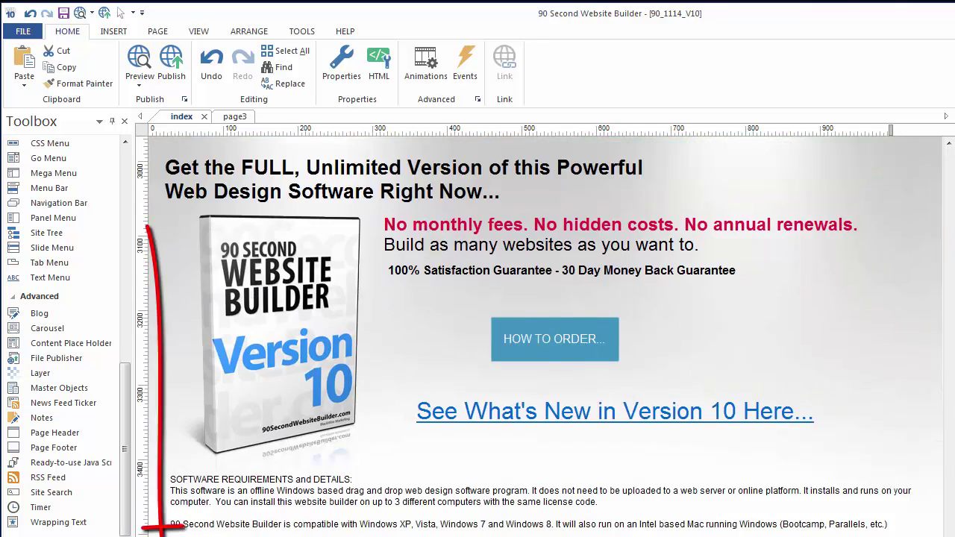
{"action": "scroll", "coordinate": [552, 373], "scroll_direction": "up", "scroll_amount": 1}
{"action": "scroll", "coordinate": [552, 376], "scroll_direction": "up", "scroll_amount": 6}
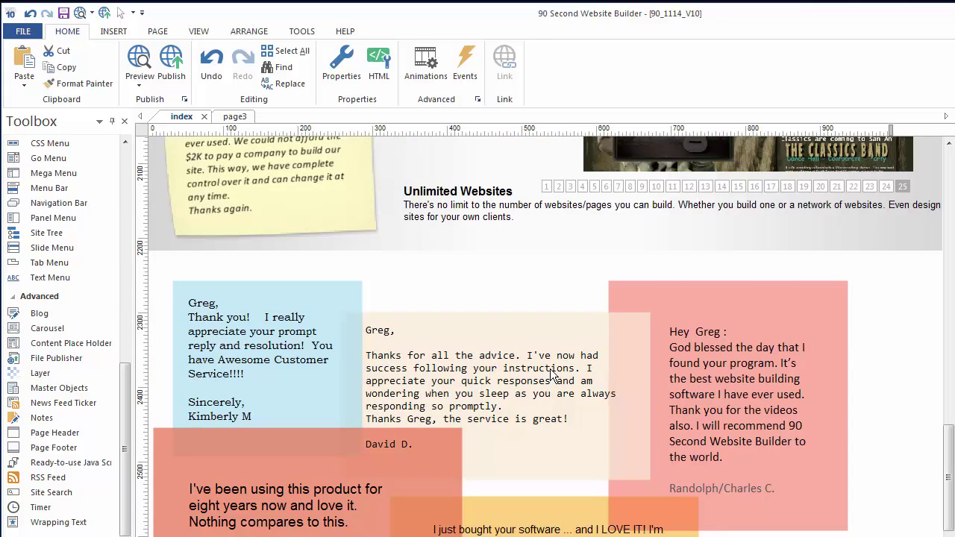
{"action": "key", "text": "F5"}
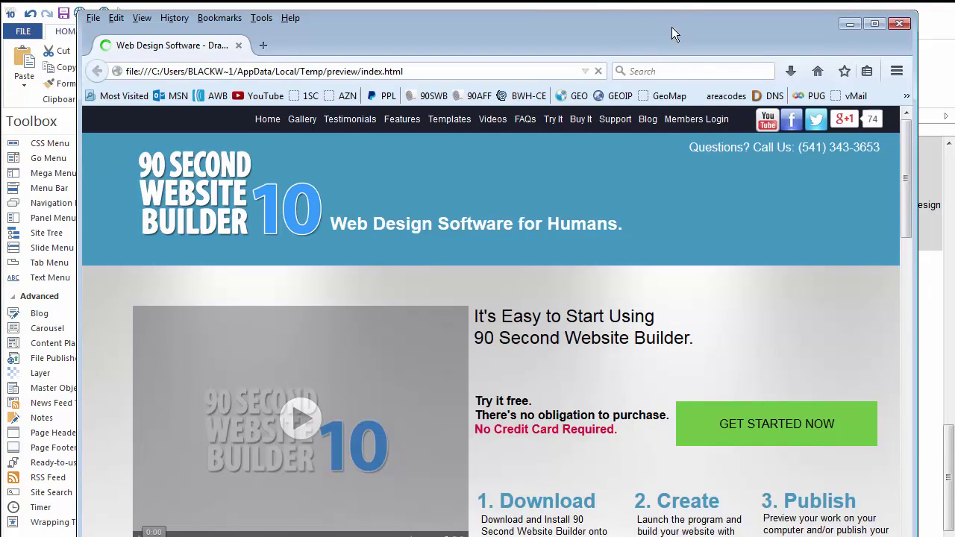
Step: Move the Firefox window to the left edge and narrow it so the page re-centres
{"action": "left_click_drag", "start_coordinate": [672, 33], "coordinate": [735, 23]}
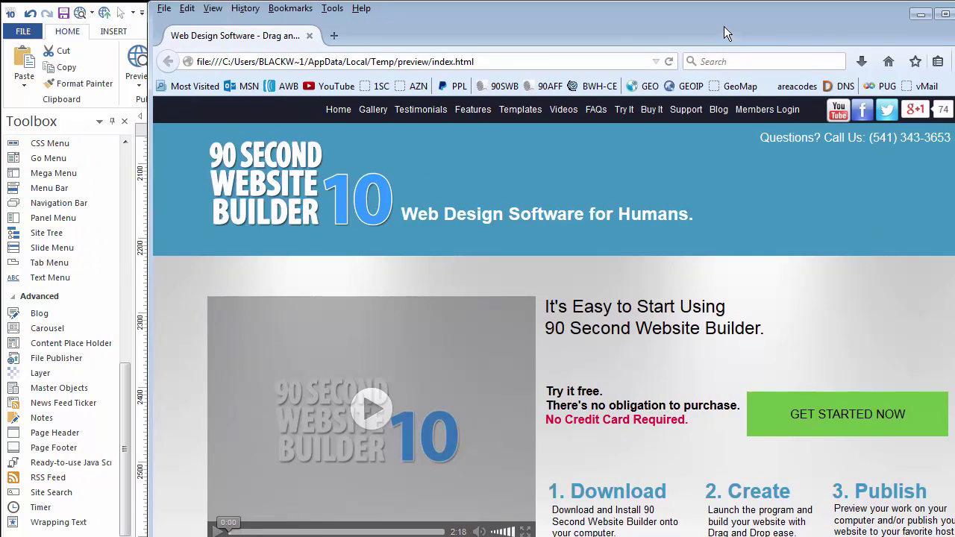
{"action": "left_click_drag", "start_coordinate": [723, 33], "coordinate": [580, 35]}
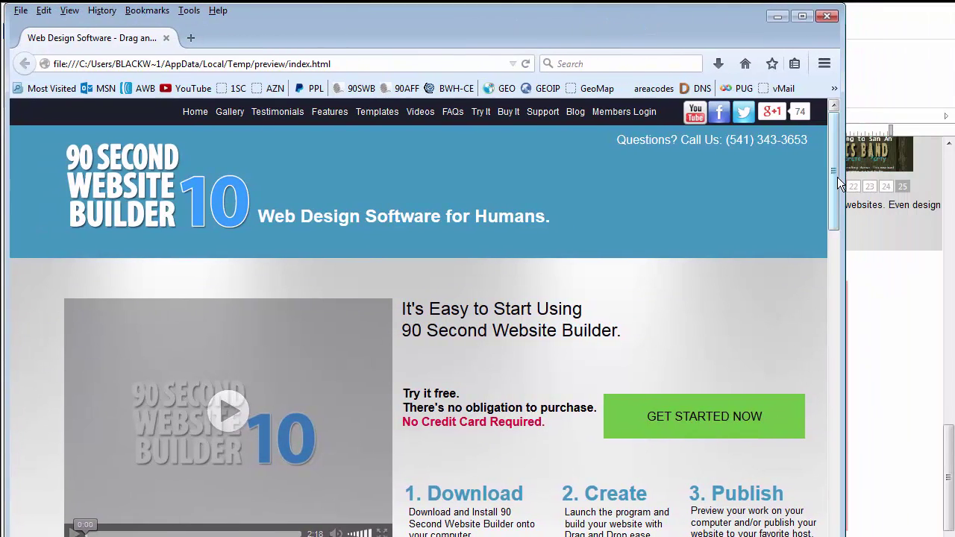
{"action": "left_click_drag", "start_coordinate": [844, 183], "coordinate": [895, 204]}
{"action": "mouse_move", "coordinate": [954, 209]}
{"action": "left_mouse_down"}
{"action": "mouse_move", "coordinate": [887, 209]}
{"action": "mouse_move", "coordinate": [954, 208]}
{"action": "mouse_move", "coordinate": [927, 209]}
{"action": "mouse_move", "coordinate": [954, 209]}
{"action": "mouse_move", "coordinate": [954, 224]}
{"action": "left_mouse_up"}
{"action": "scroll", "coordinate": [880, 298], "scroll_direction": "down", "scroll_amount": 5}
{"action": "scroll", "coordinate": [873, 347], "scroll_direction": "down", "scroll_amount": 8}
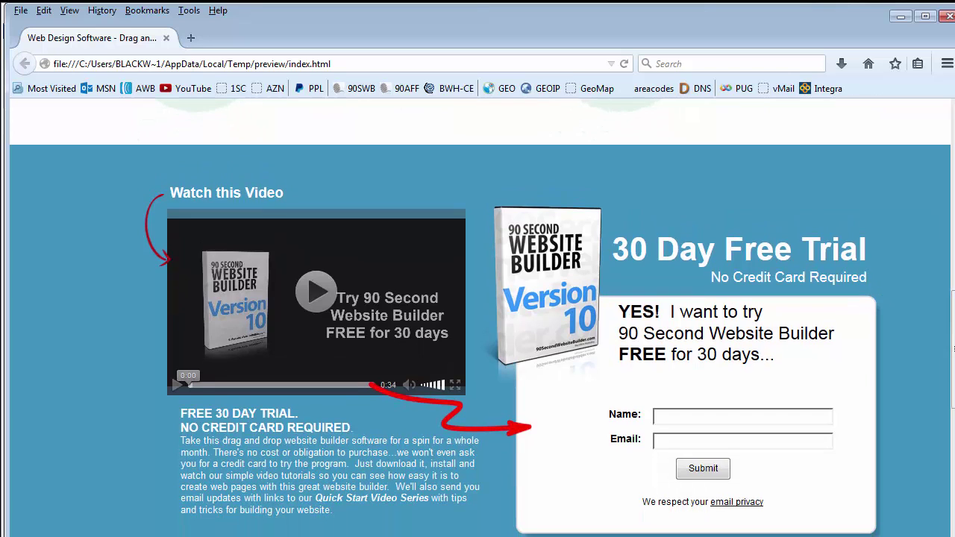
{"action": "left_click_drag", "start_coordinate": [954, 298], "coordinate": [946, 298]}
Step: Scroll through the gallery, testimonials, ordering section and footer of the preview, then back up
{"action": "scroll", "coordinate": [846, 298], "scroll_direction": "down", "scroll_amount": 10}
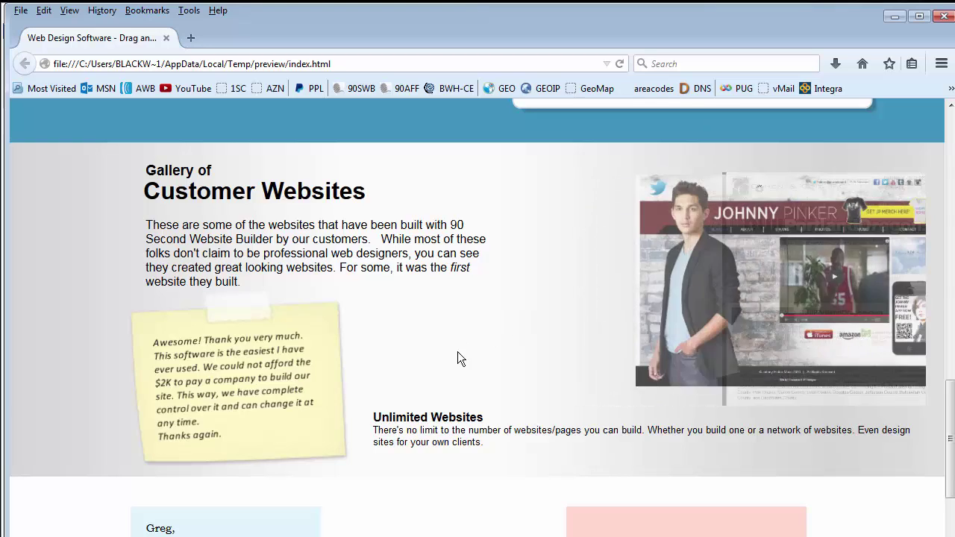
{"action": "scroll", "coordinate": [456, 362], "scroll_direction": "down", "scroll_amount": 8}
{"action": "scroll", "coordinate": [460, 360], "scroll_direction": "down", "scroll_amount": 15}
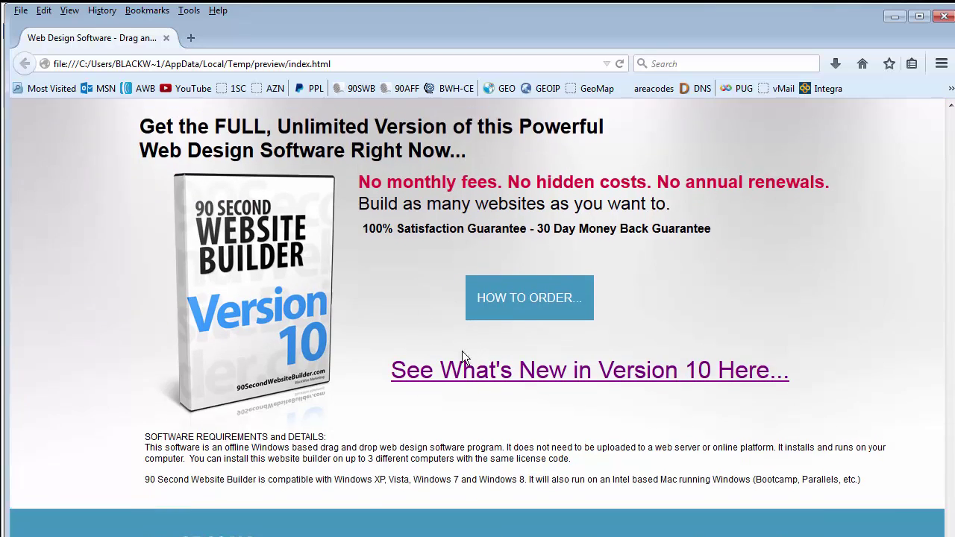
{"action": "scroll", "coordinate": [480, 278], "scroll_direction": "up", "scroll_amount": 4}
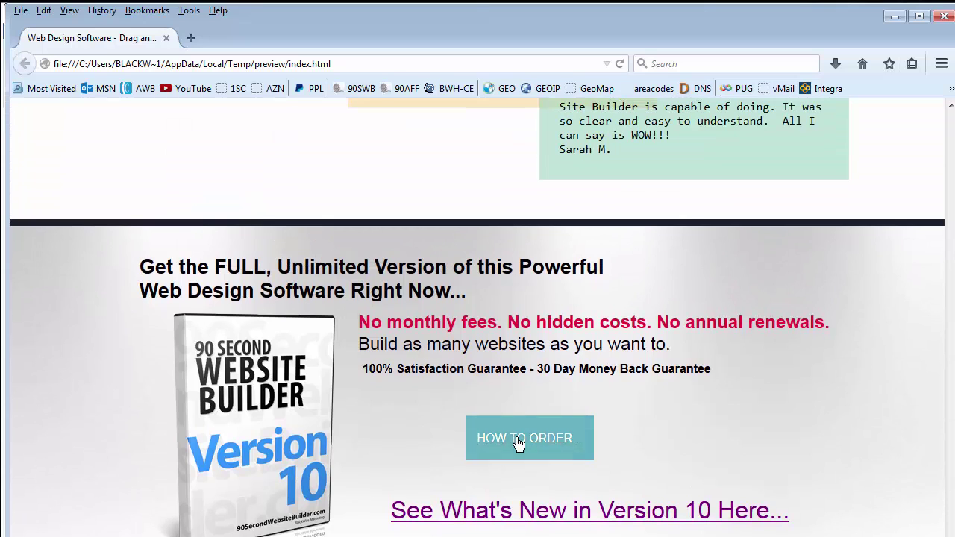
{"action": "scroll", "coordinate": [672, 470], "scroll_direction": "down", "scroll_amount": 4}
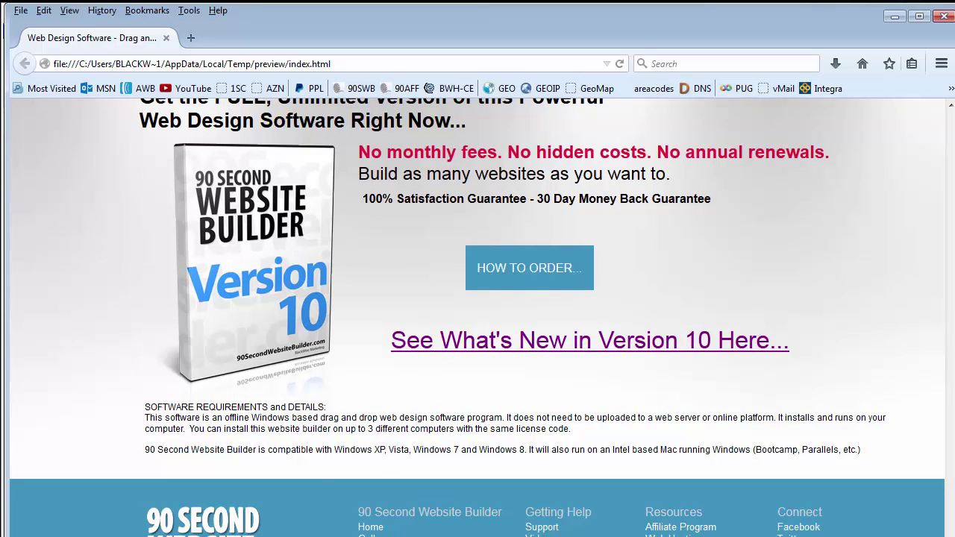
{"action": "scroll", "coordinate": [478, 318], "scroll_direction": "up", "scroll_amount": 15}
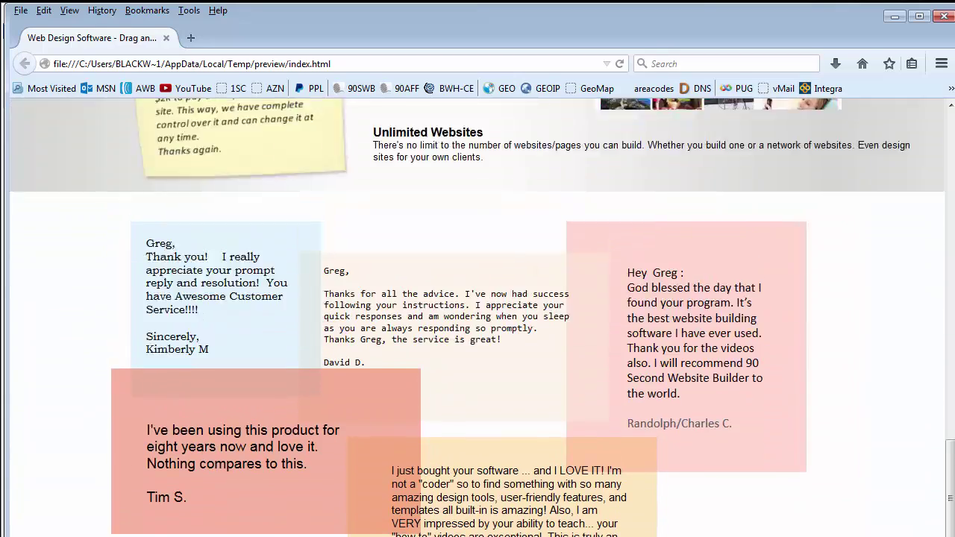
{"action": "scroll", "coordinate": [478, 317], "scroll_direction": "up", "scroll_amount": 15}
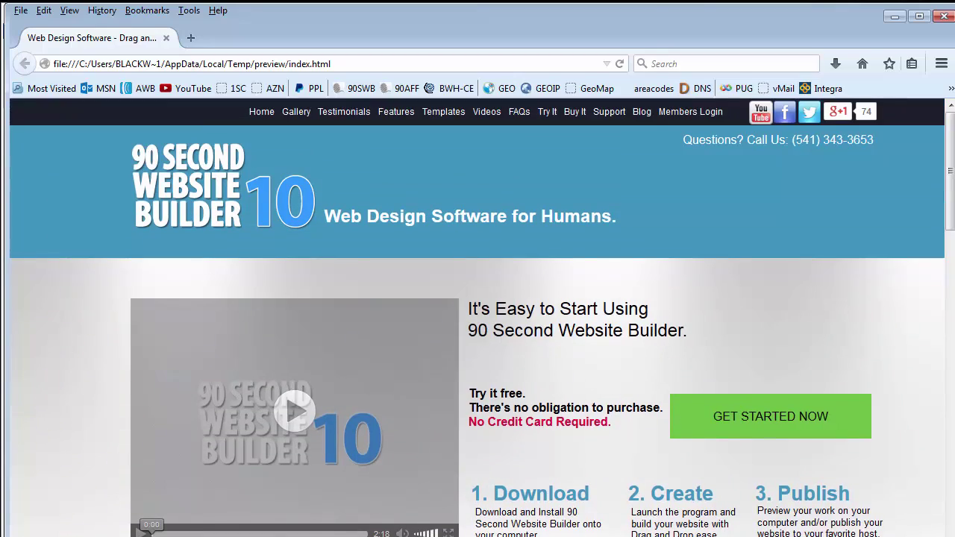
Step: Close the Firefox preview and return to page3 with the My Website panel
{"action": "left_click", "coordinate": [944, 17]}
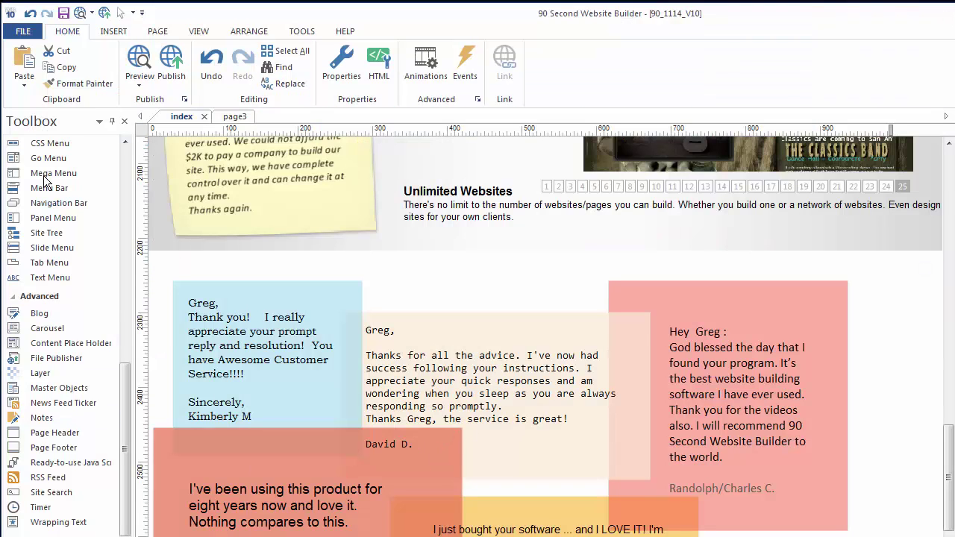
{"action": "left_click", "coordinate": [235, 117]}
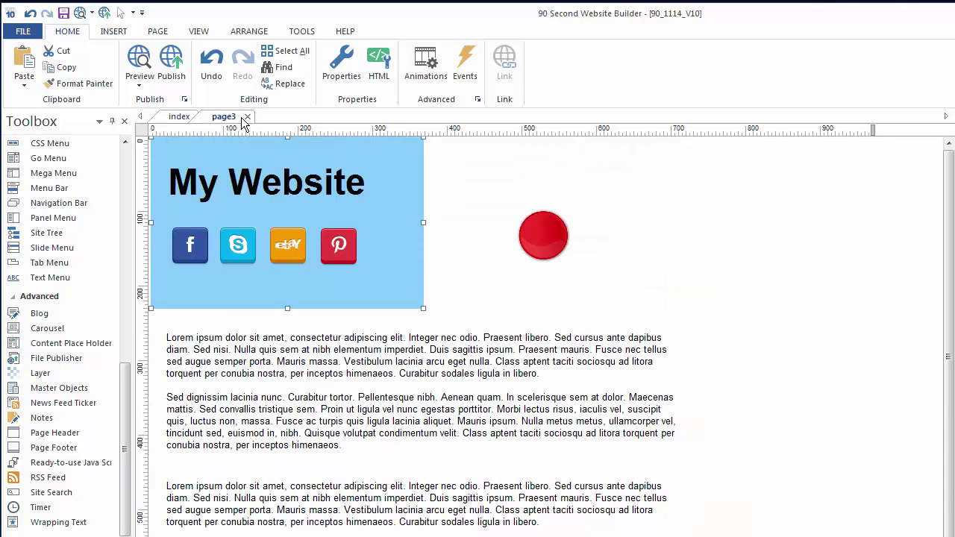